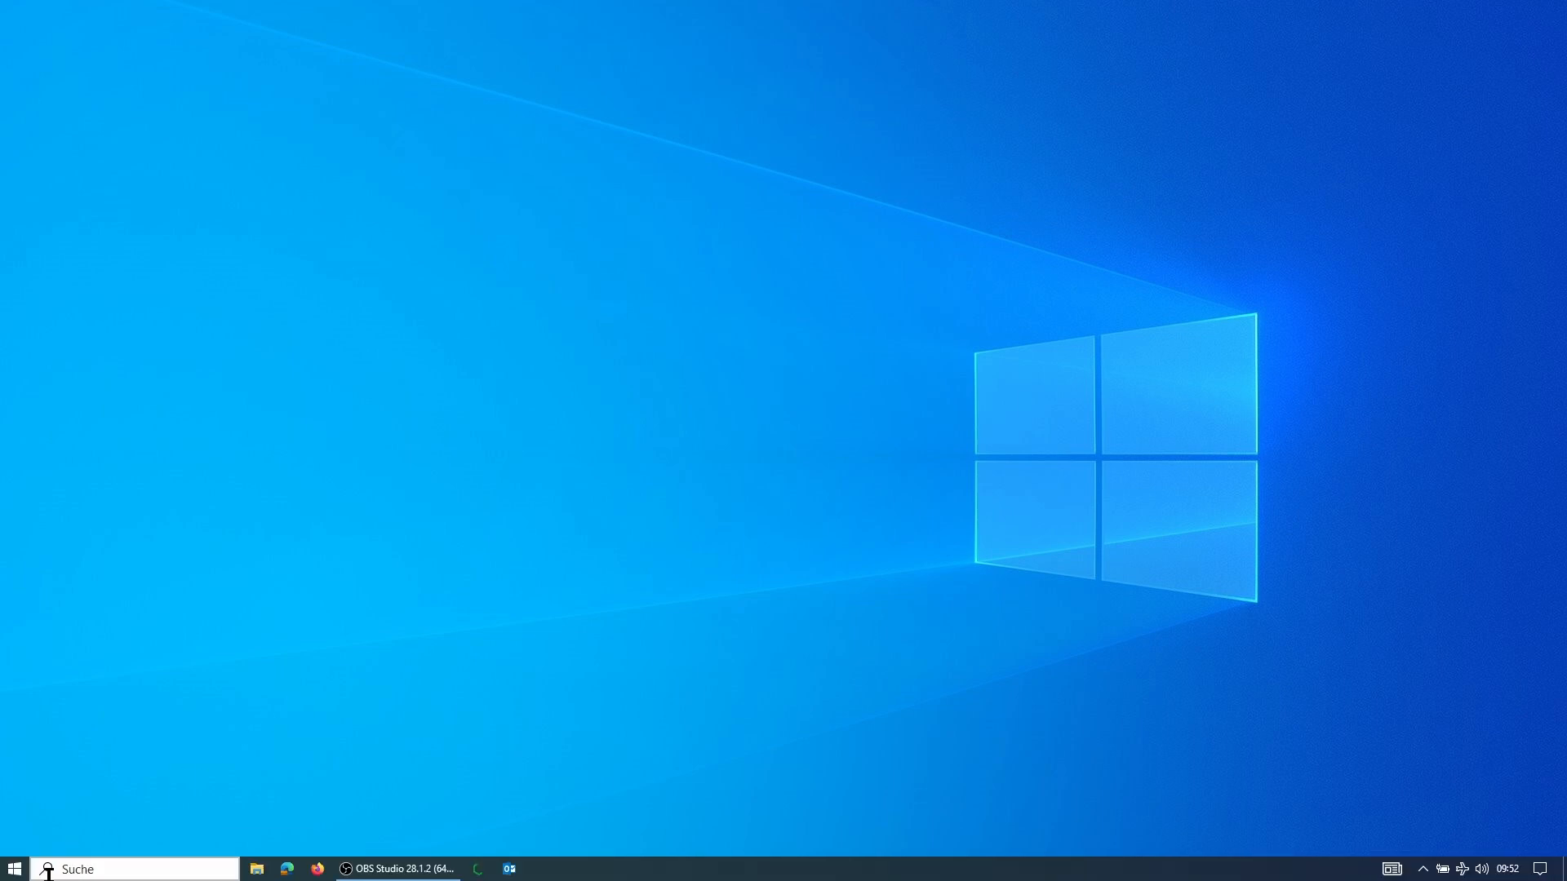
Launch Microsoft Edge from the Windows search
click(53, 870)
text(edge)
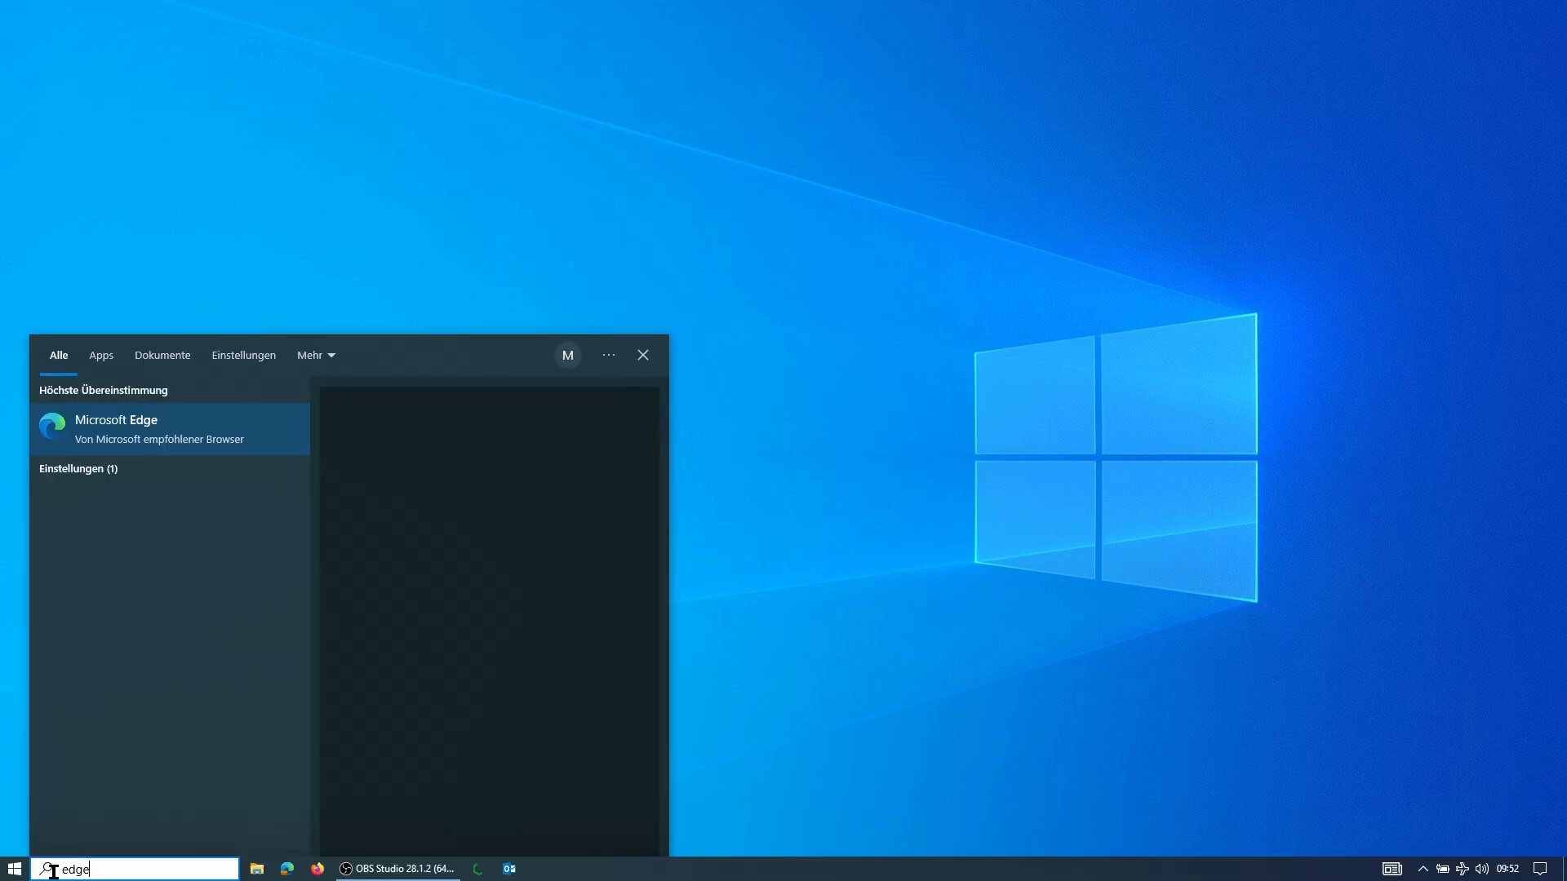
key(Return)
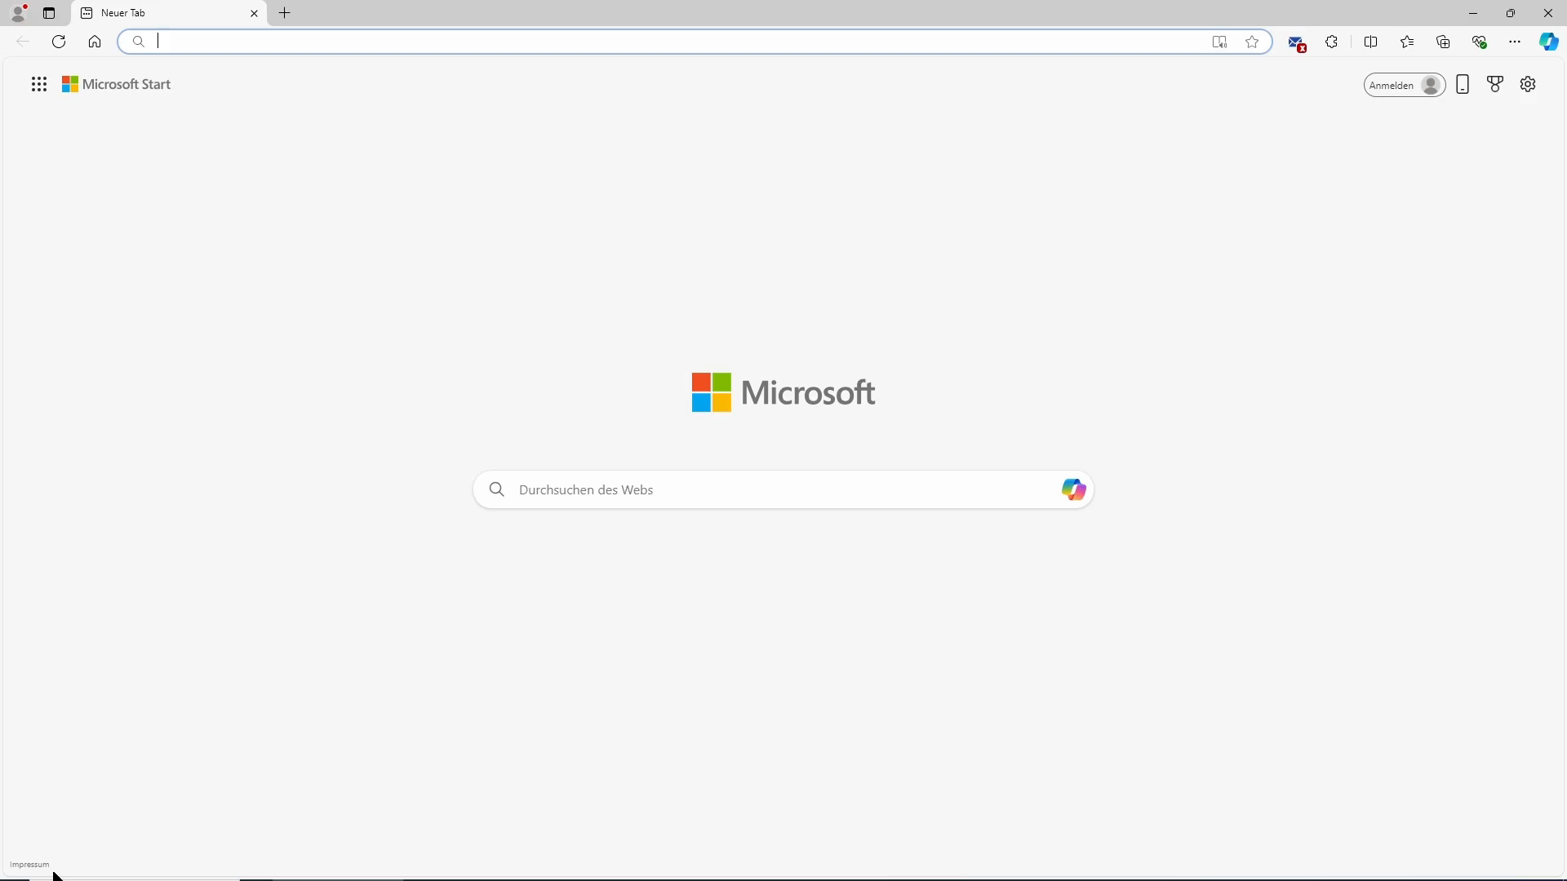
Open the Sensor Bridge web interface at 192.168.3.32
text(192.16)
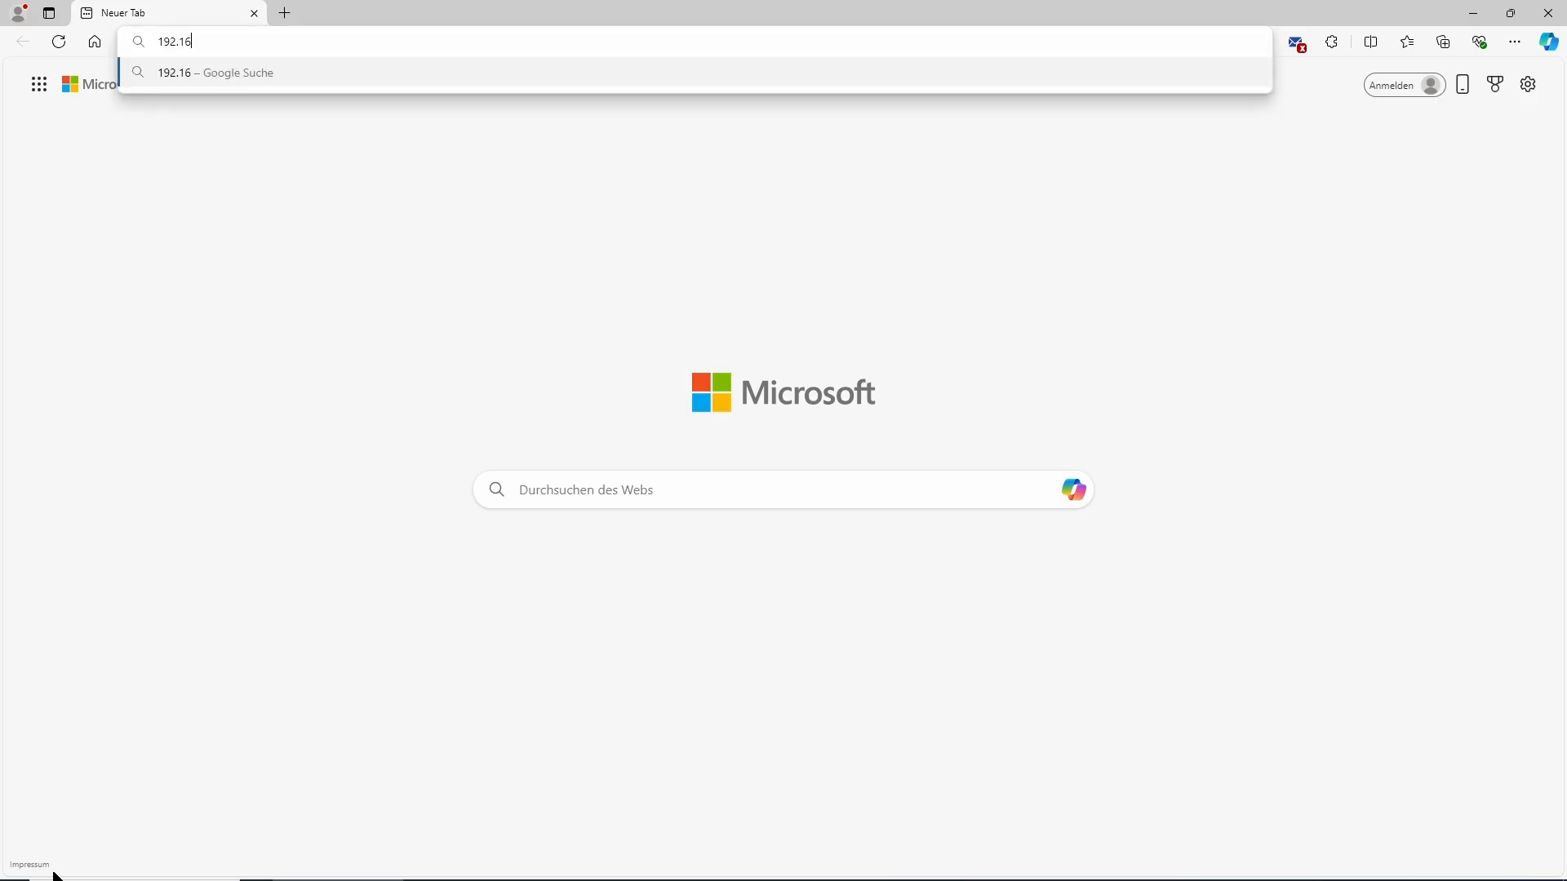
text(8.3.32)
key(Return)
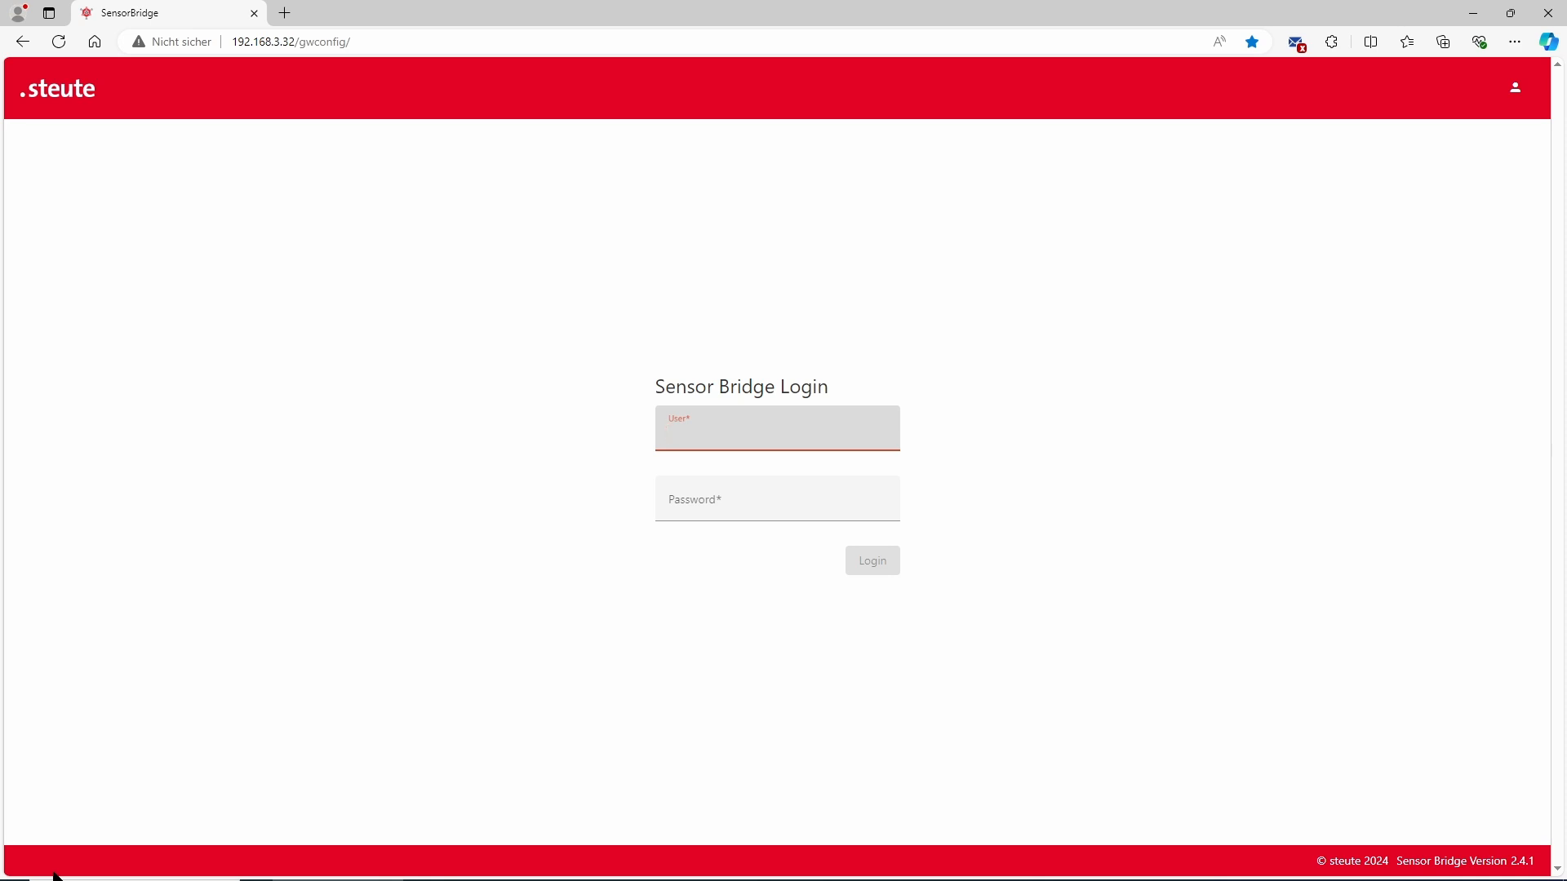
Log in to Sensor Bridge as admin with the account password
text(admin)
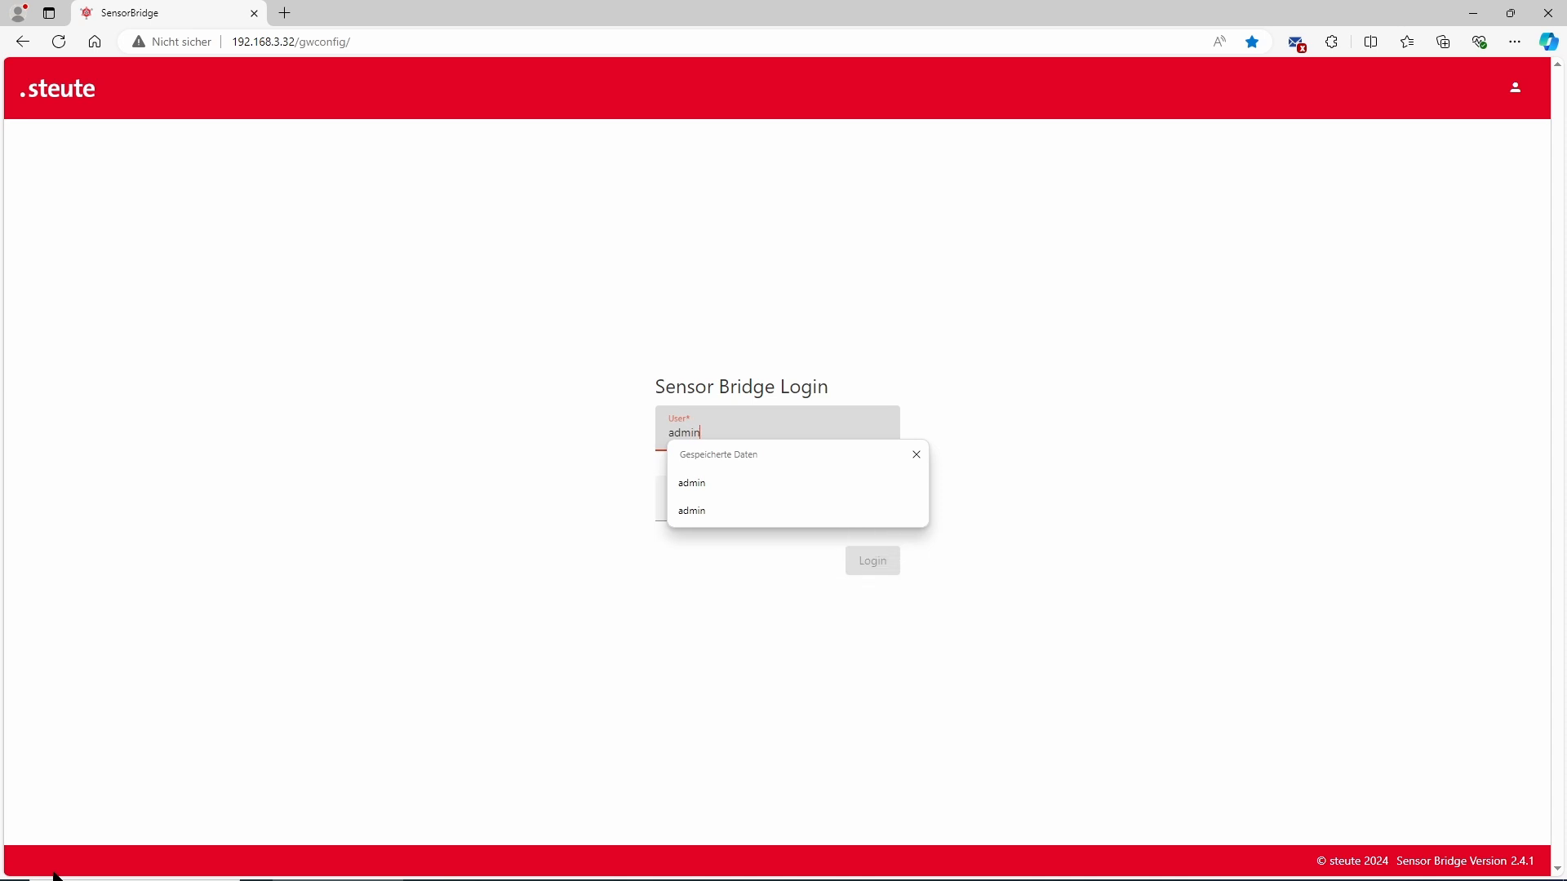
click(452, 657)
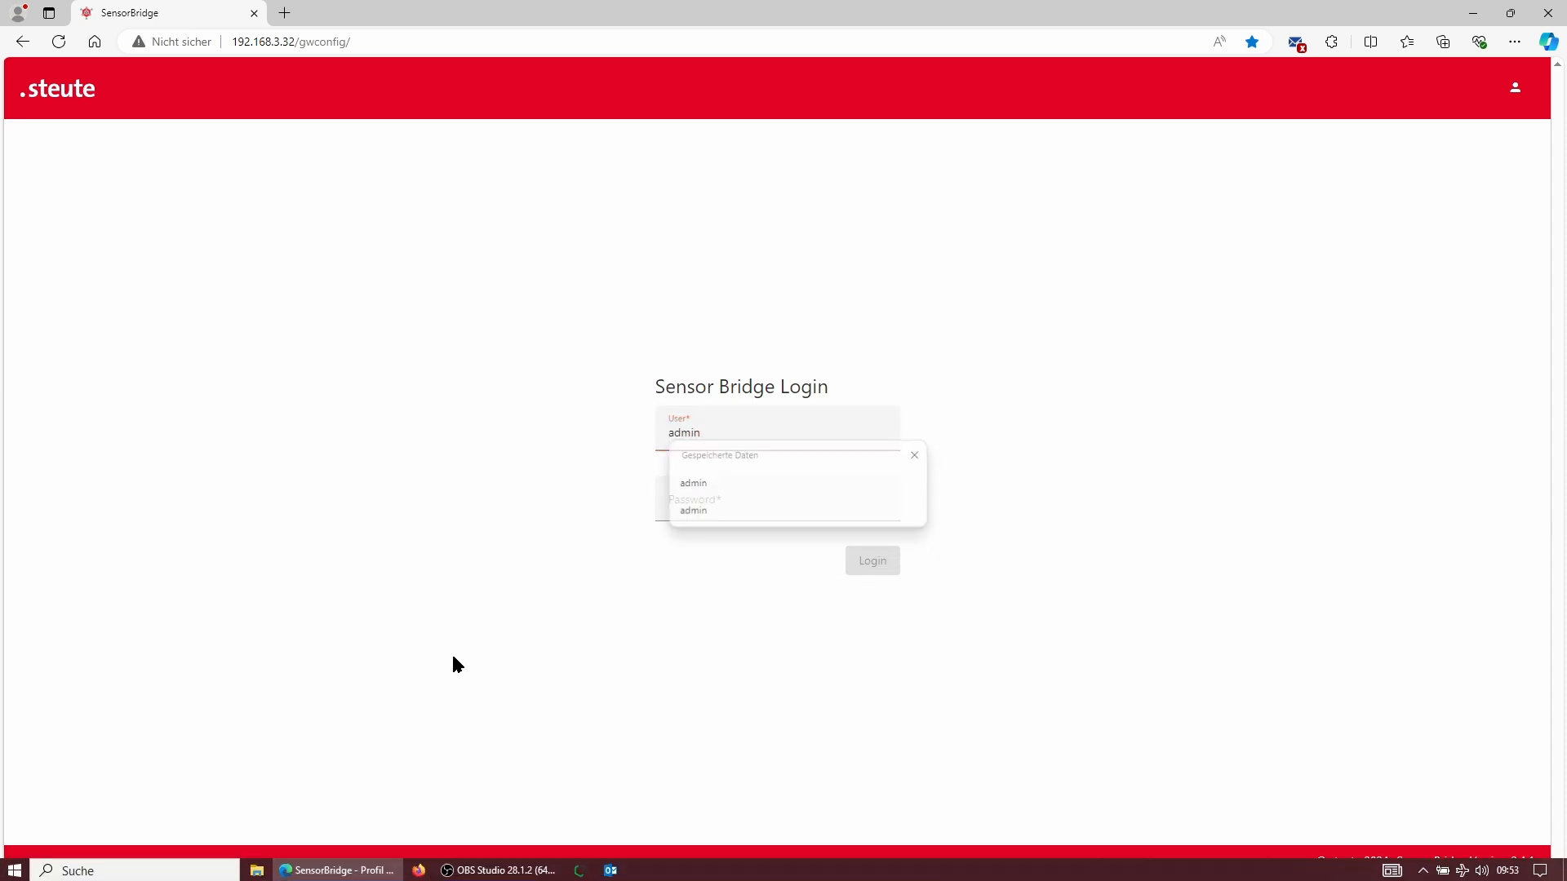
click(737, 519)
text(****)
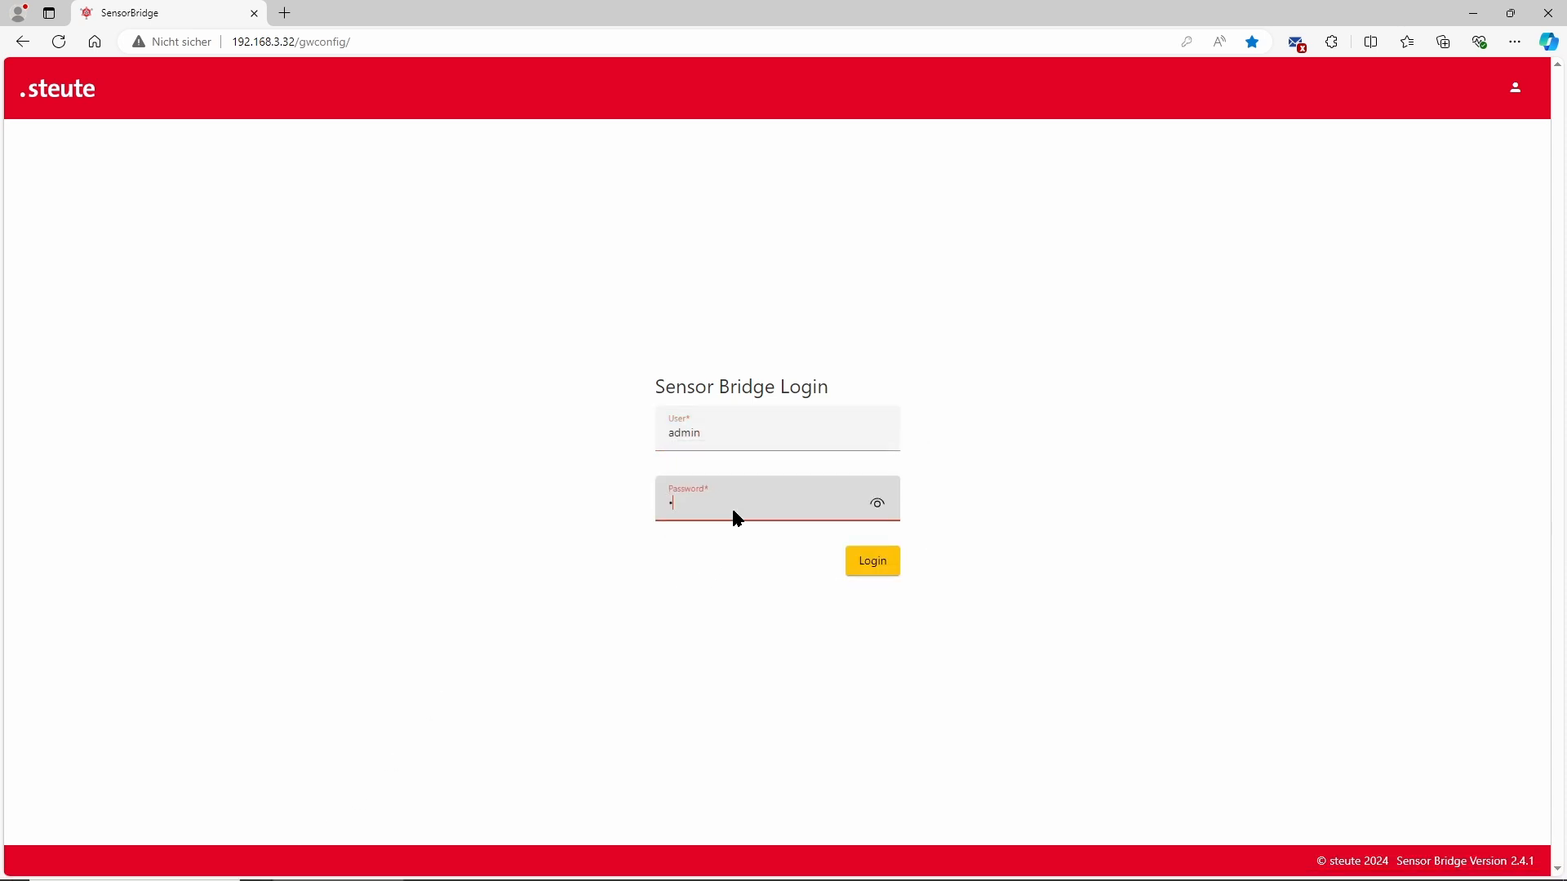
text(*****)
click(871, 563)
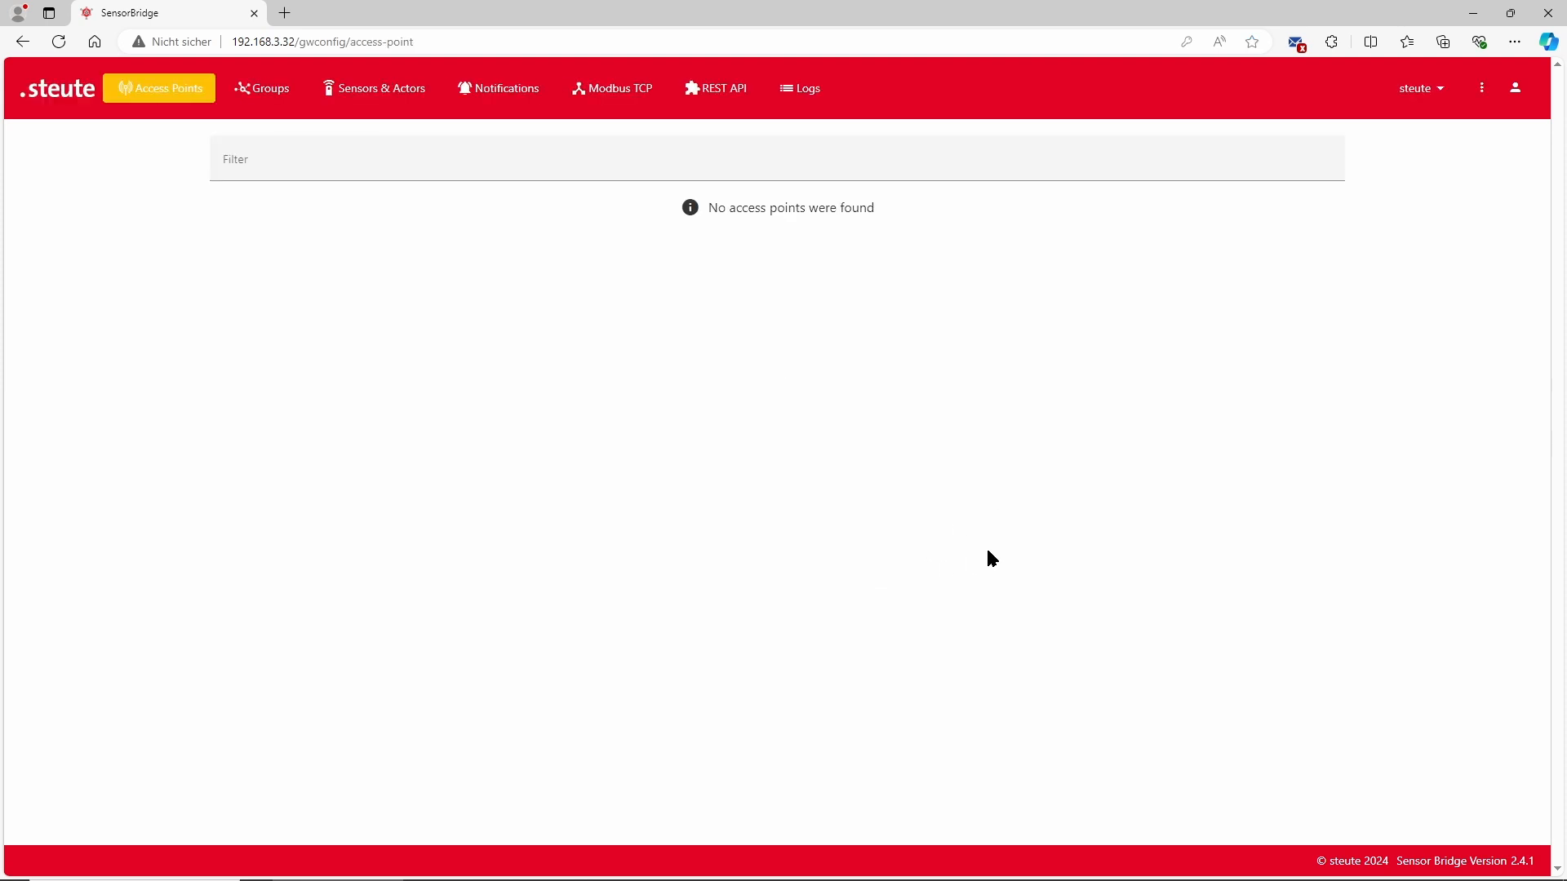
Browse the user account menu's options, including the Language and Color Theme submenus
click(1515, 88)
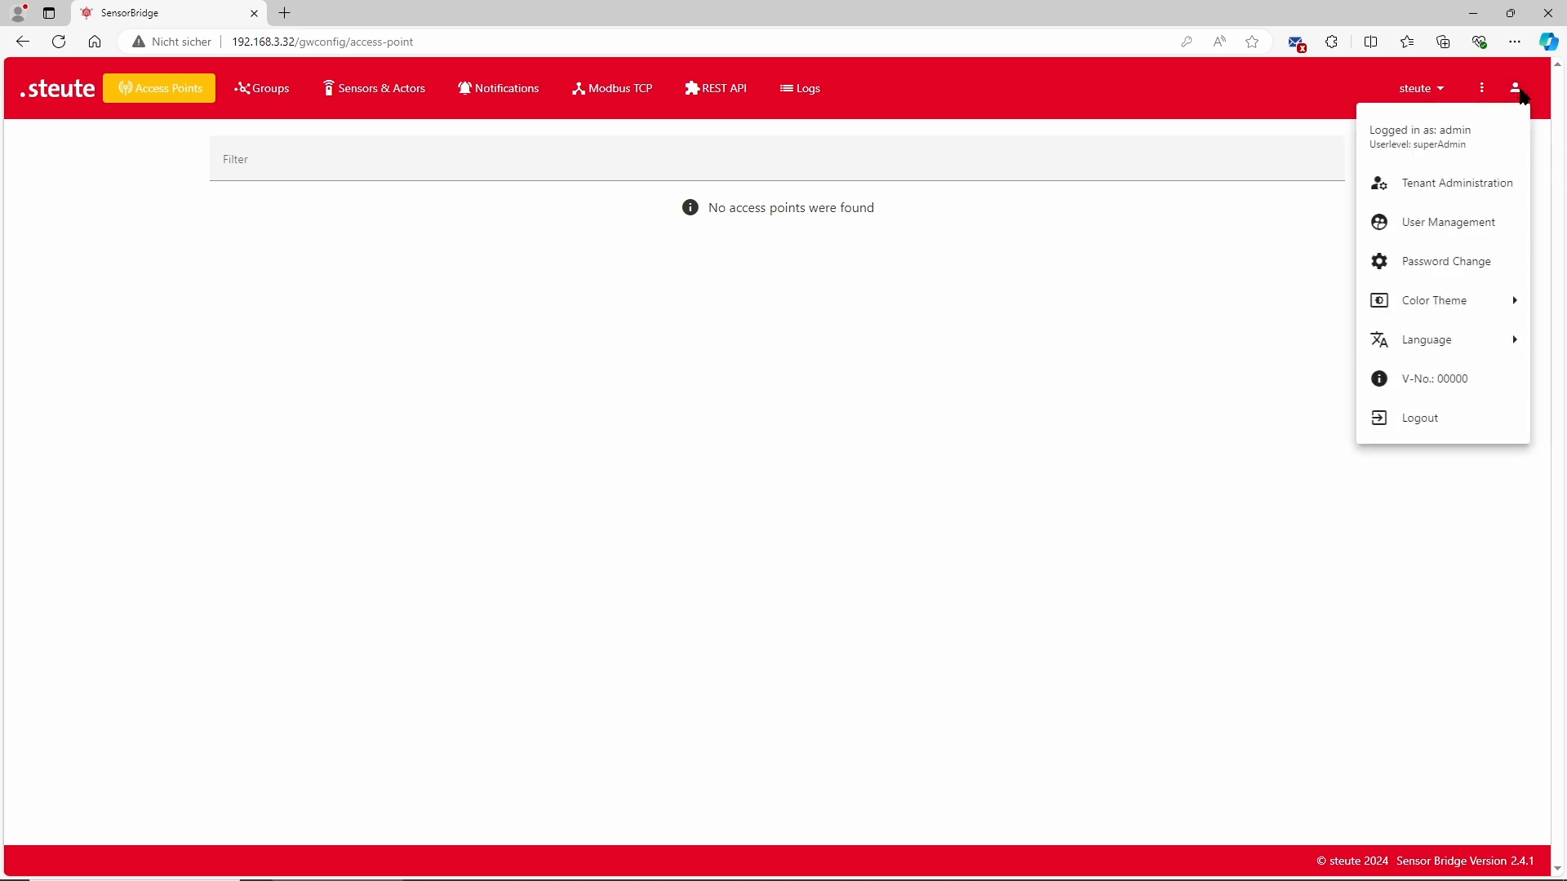
mouse_move(1433, 340)
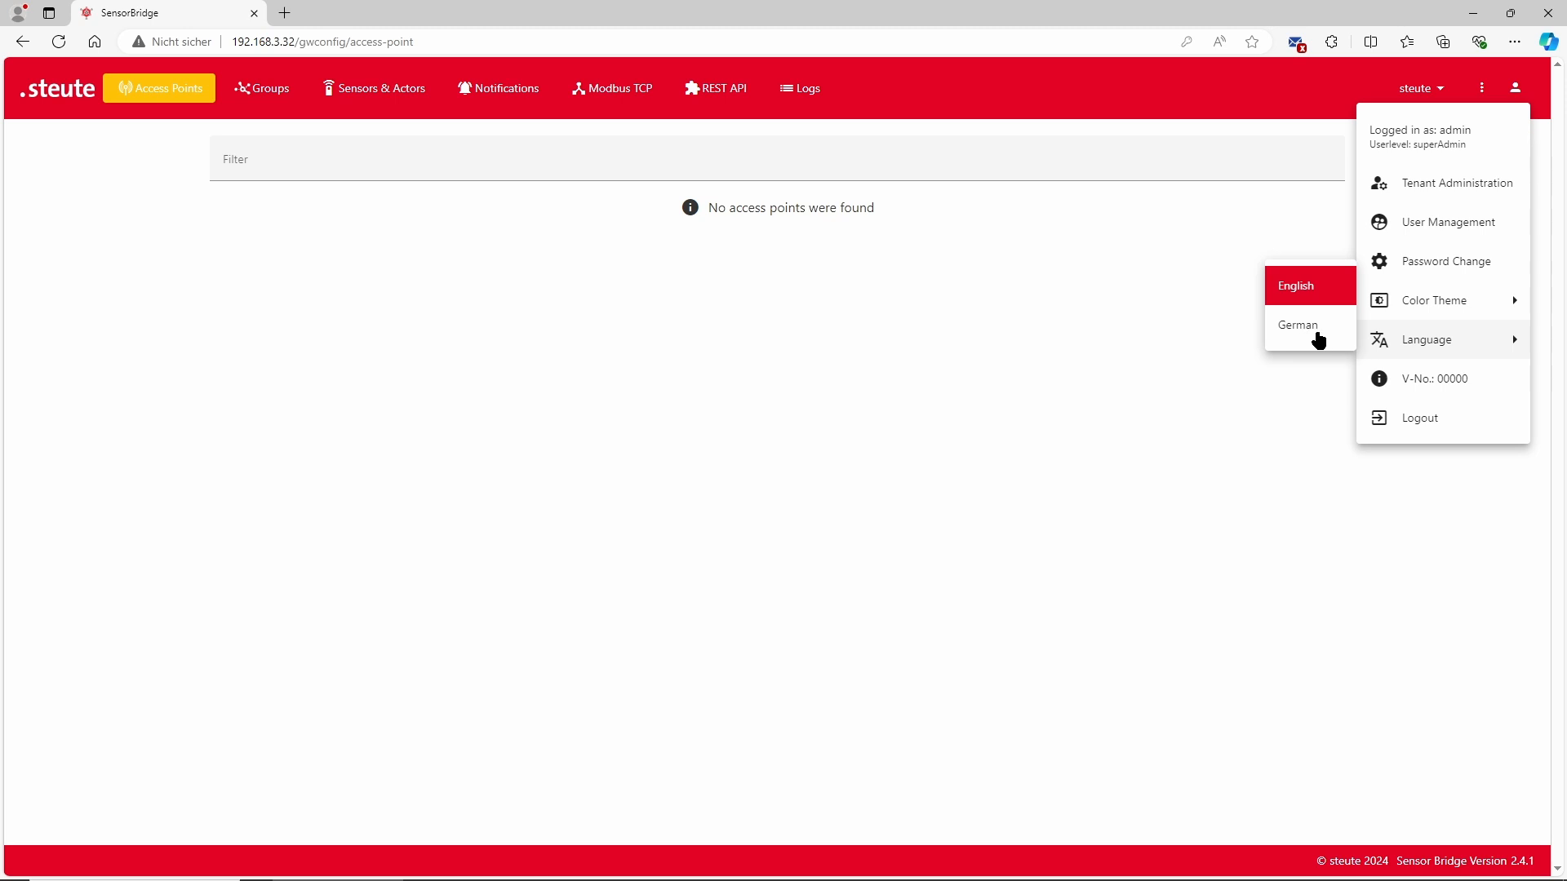
mouse_move(1418, 311)
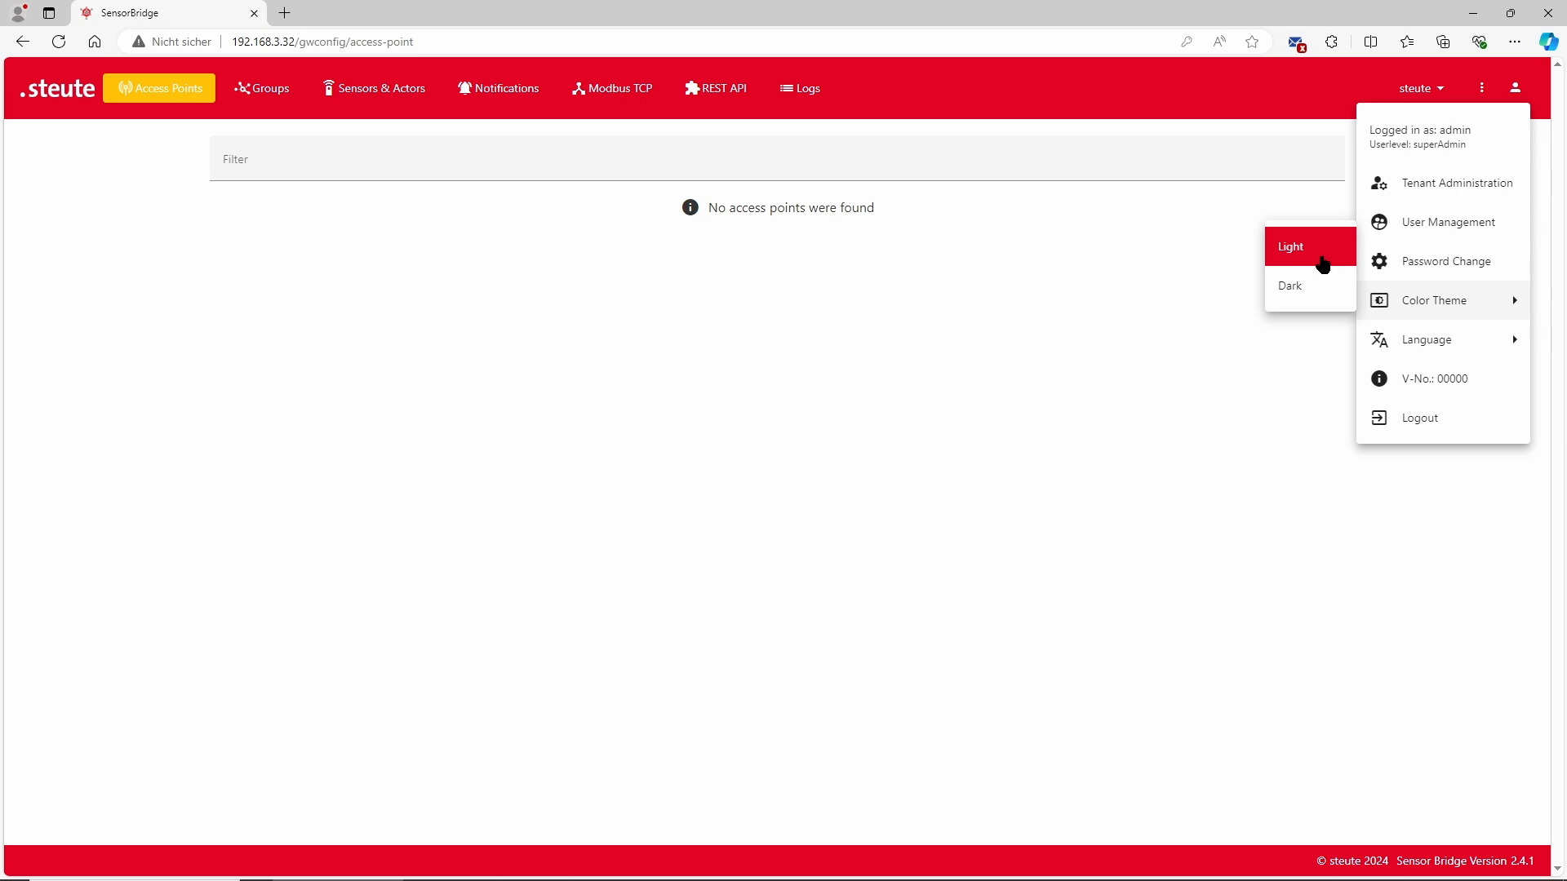
click(1298, 295)
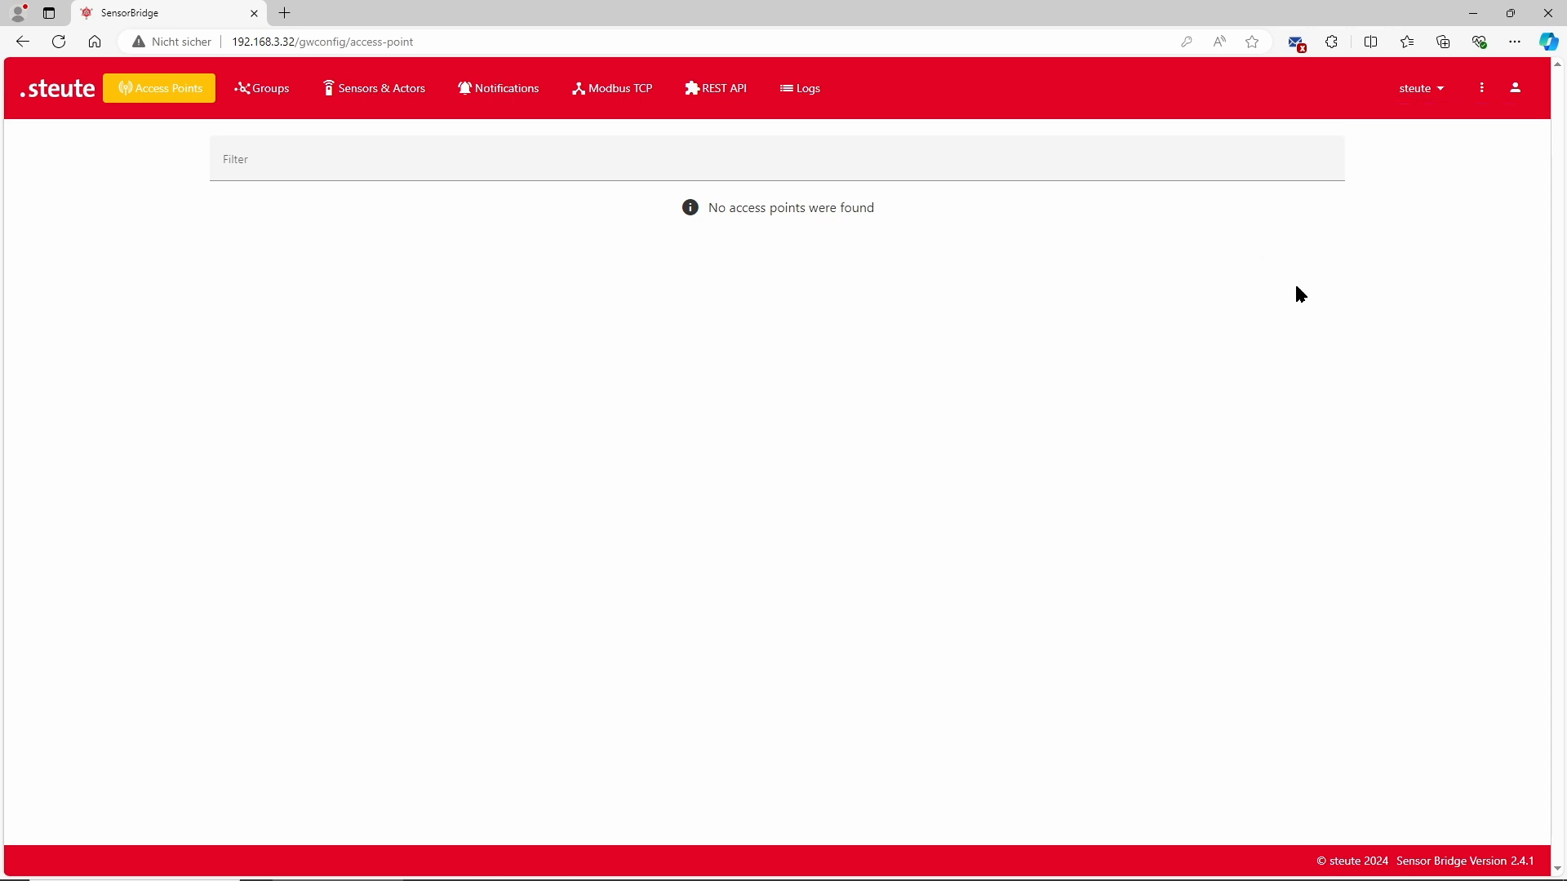
click(1515, 88)
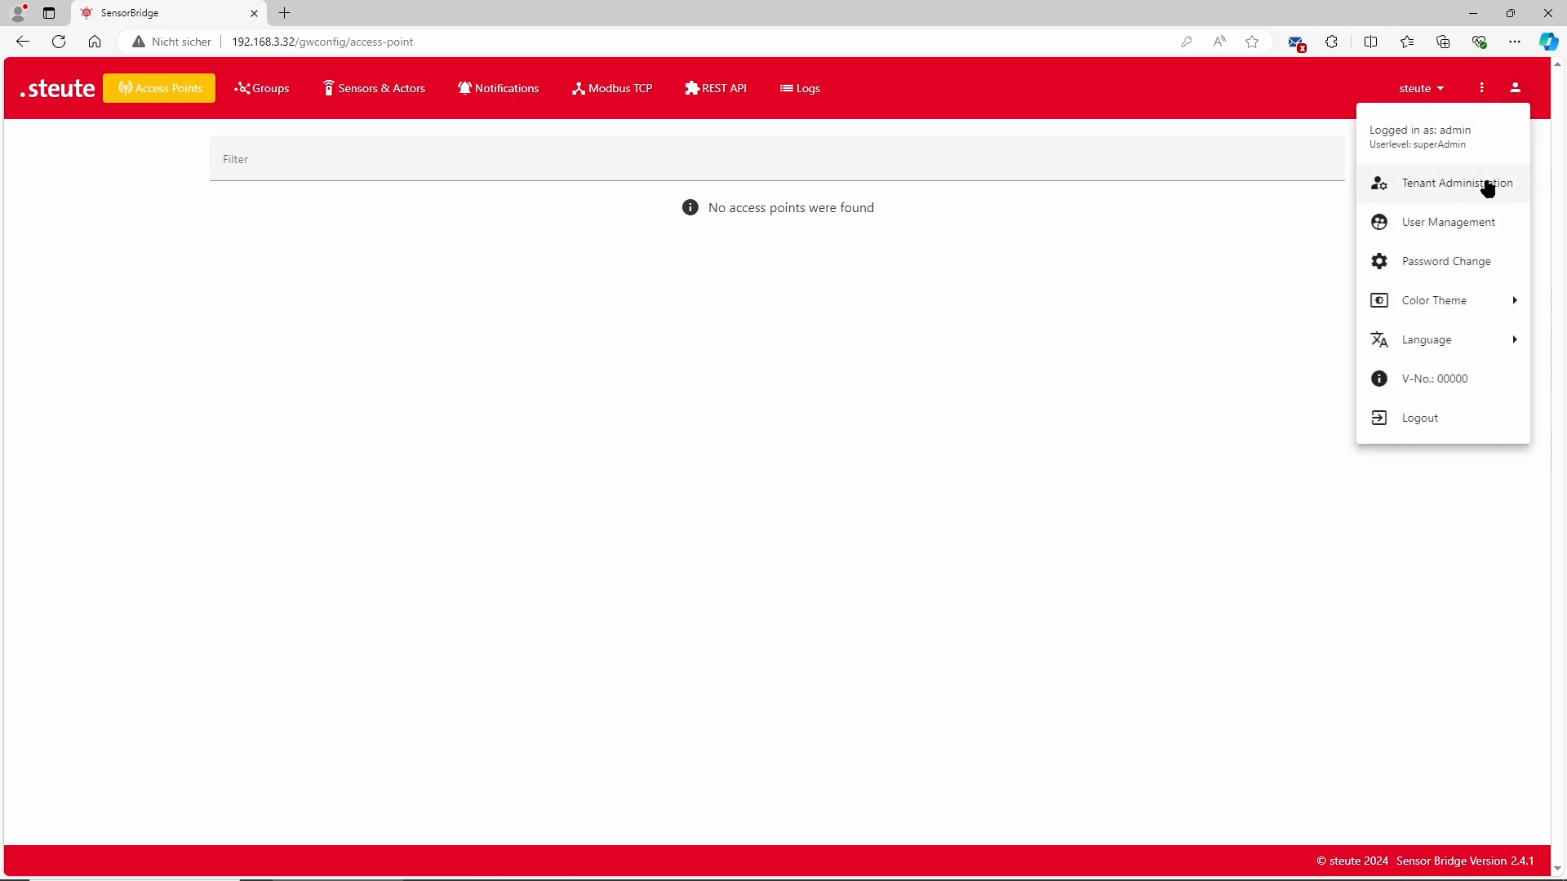
click(1316, 255)
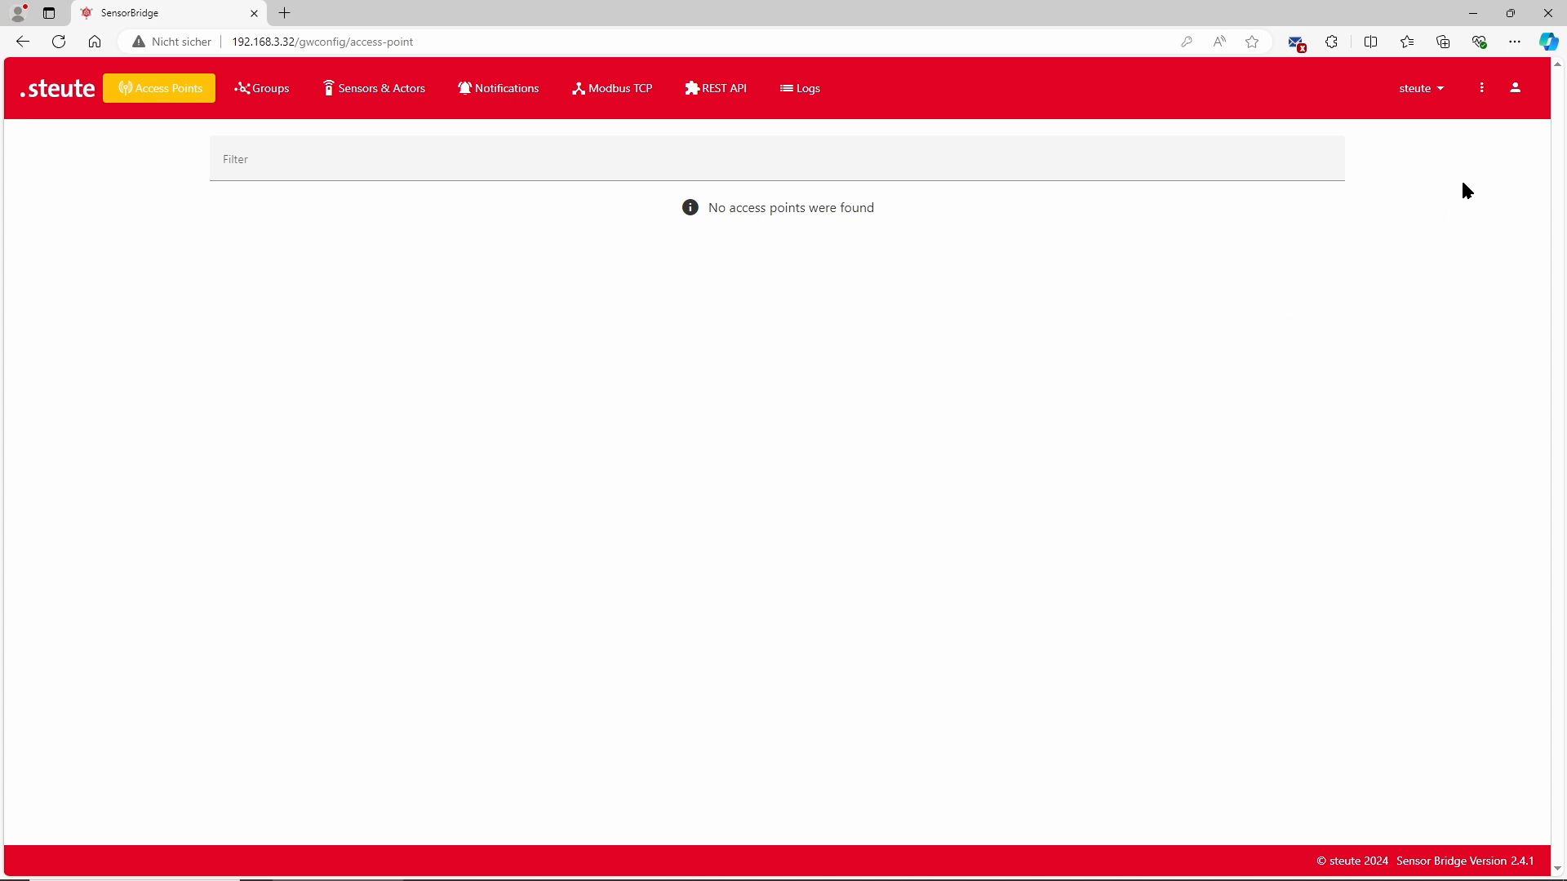
Open Password Change, enter a new password in both password fields, and save it
click(1515, 90)
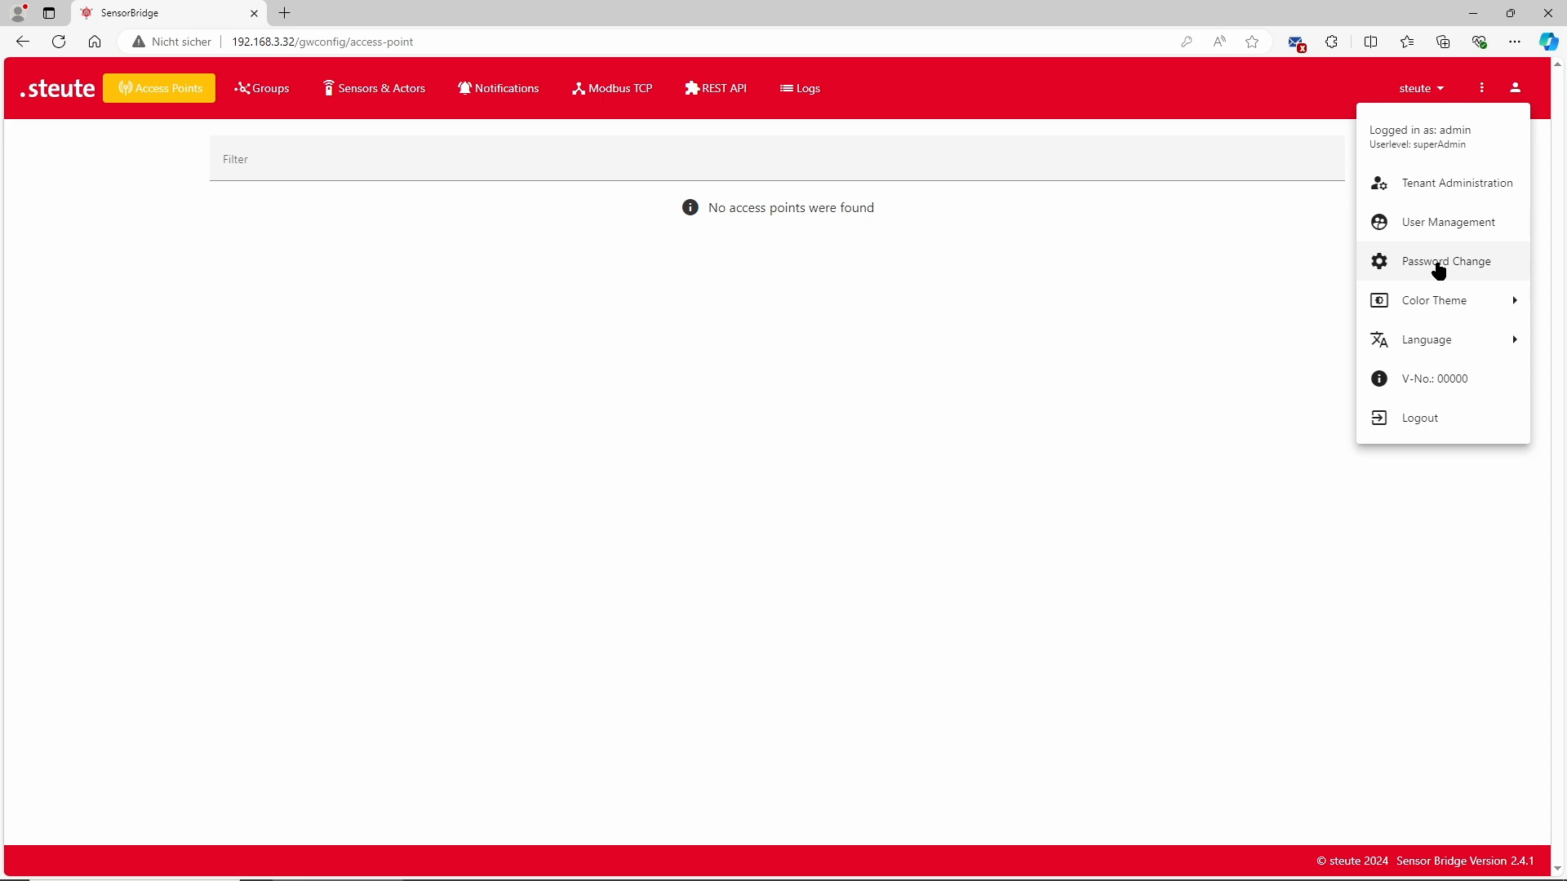
click(1439, 270)
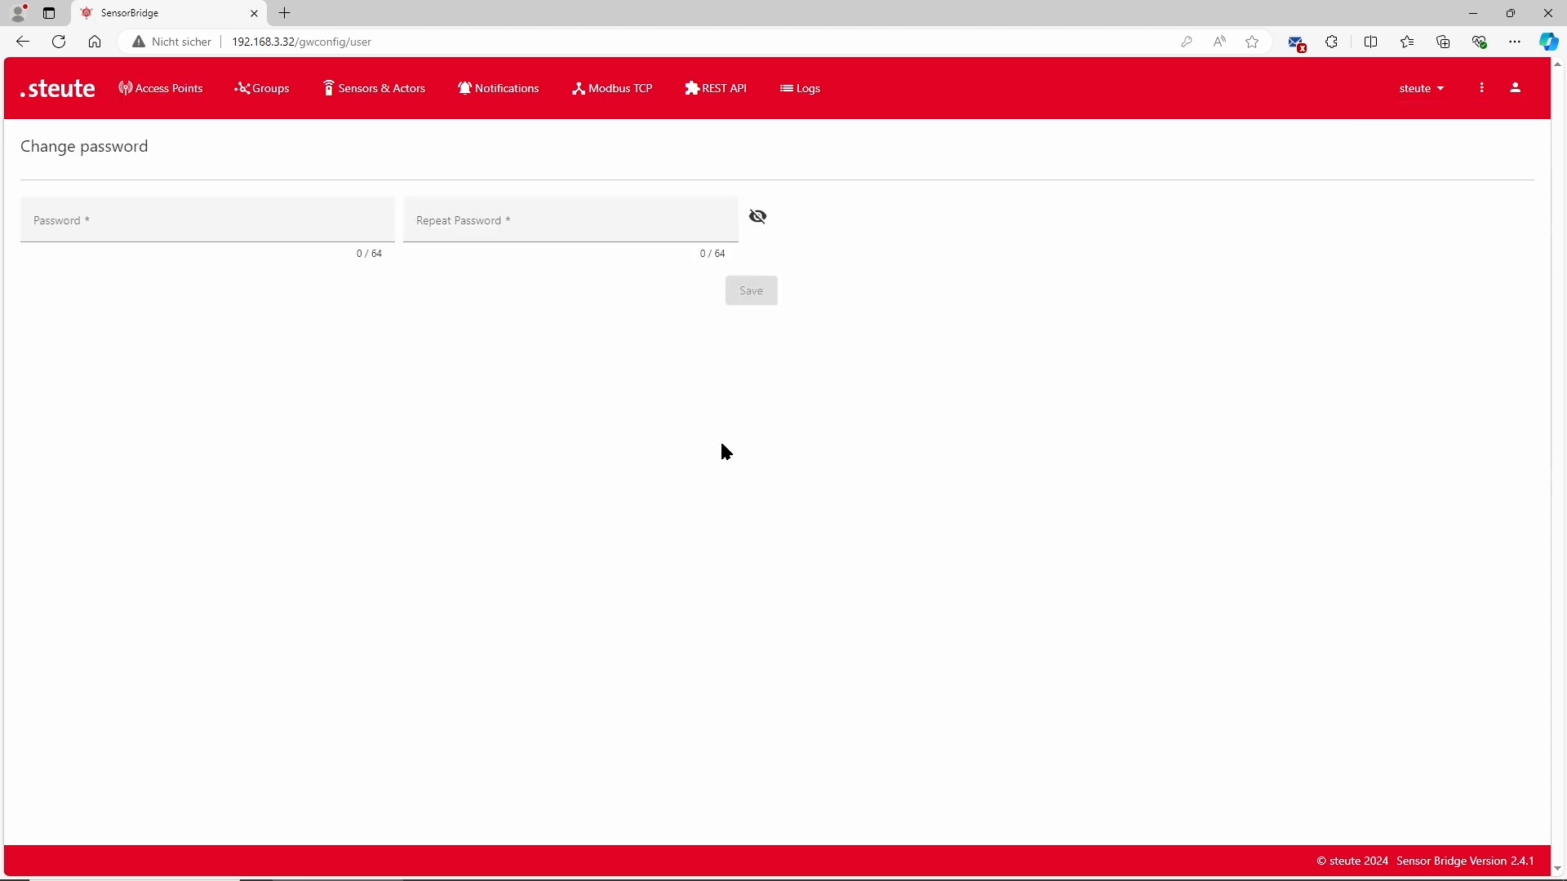
click(150, 222)
text(••)
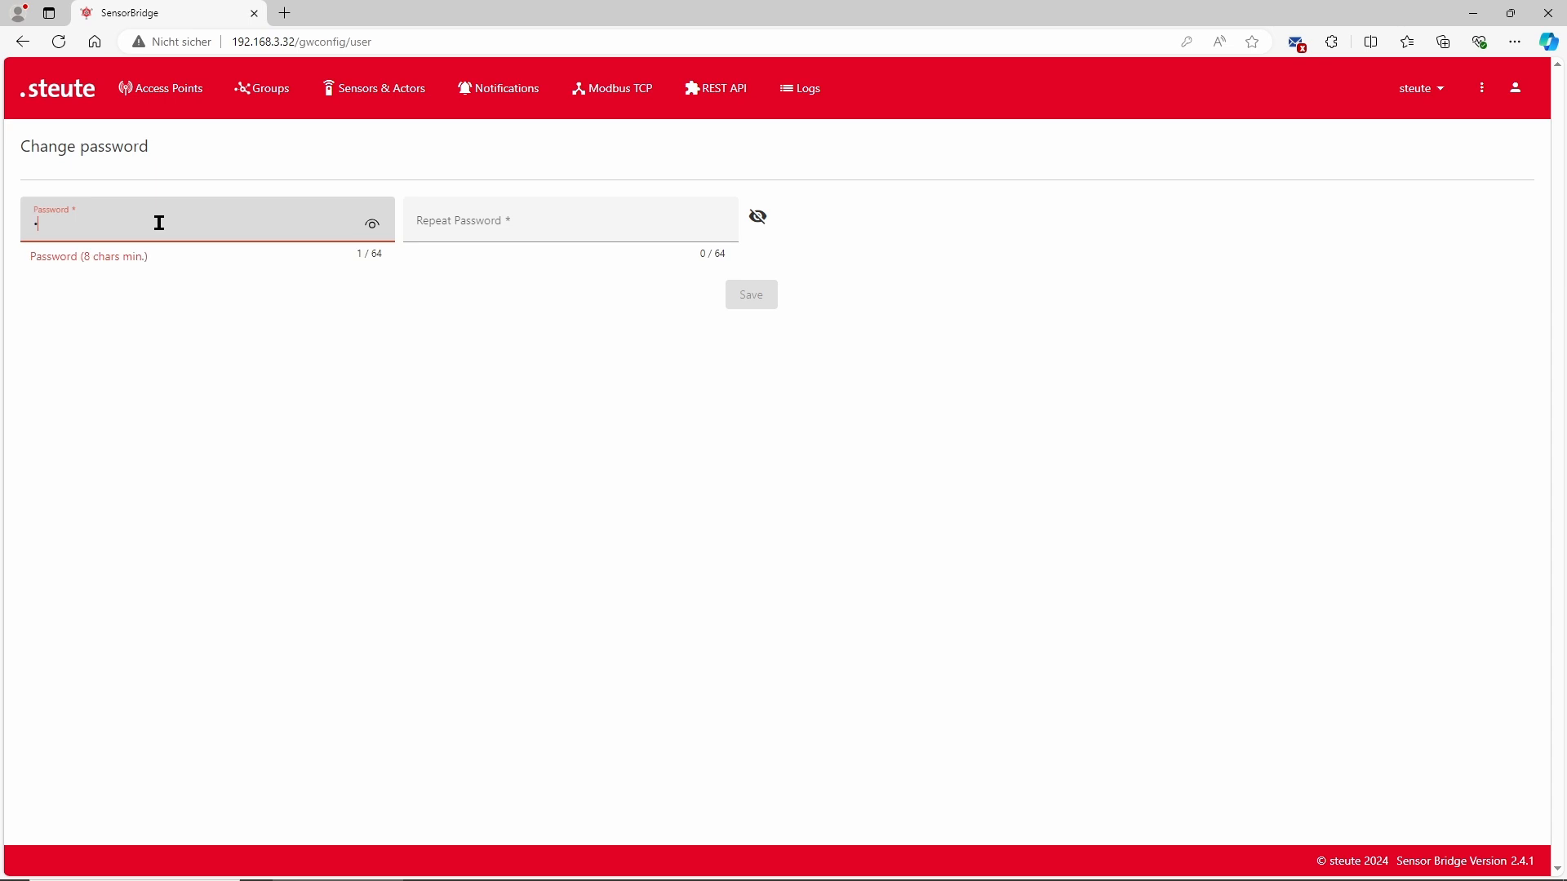
text(•••••••)
click(466, 221)
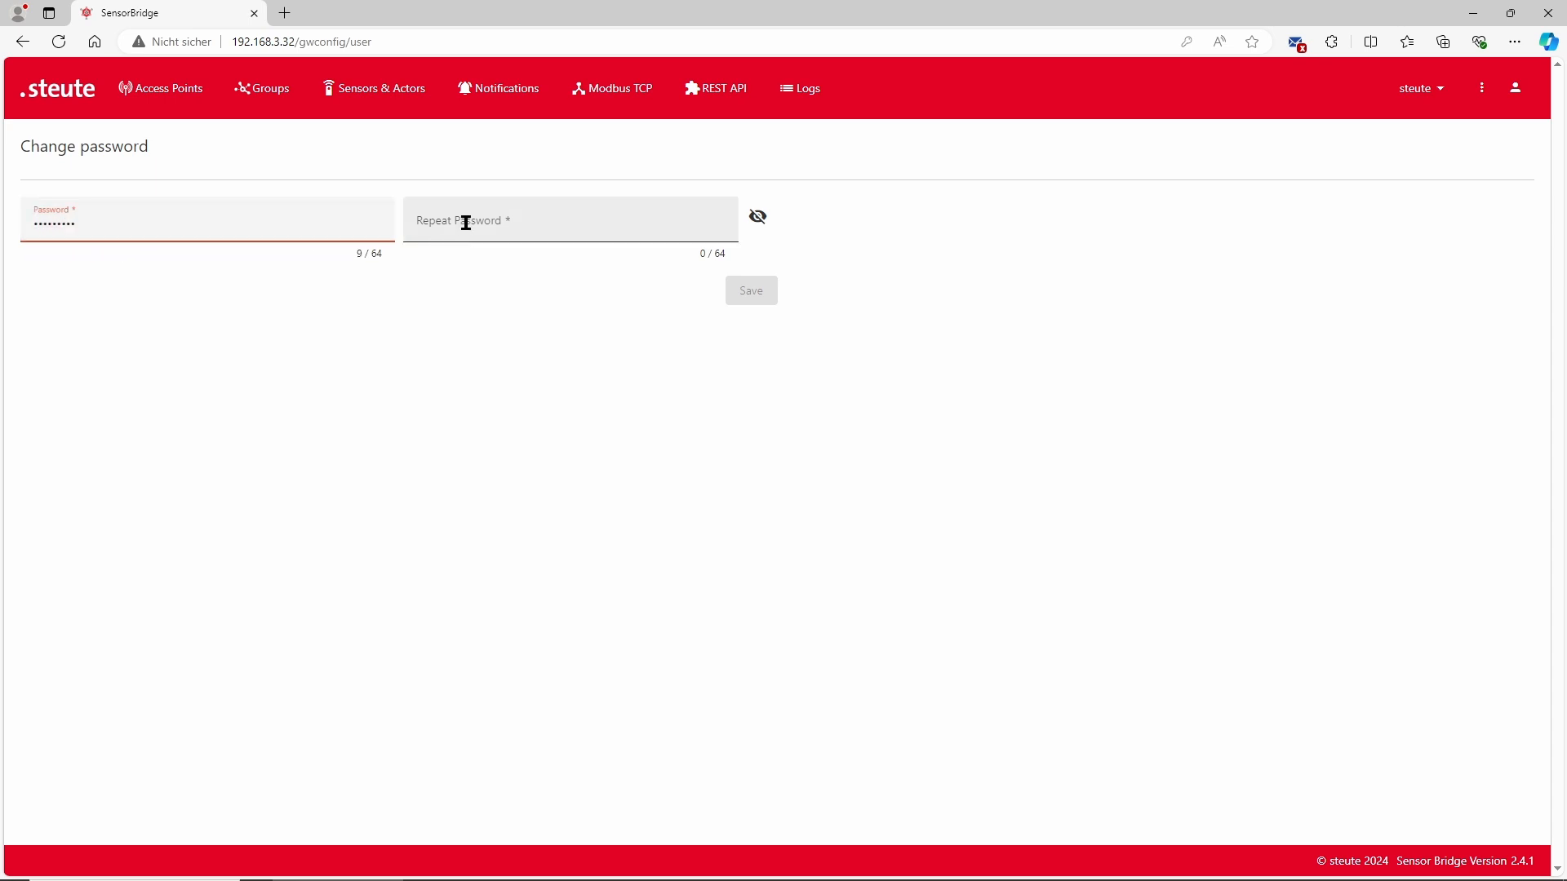
text(••••••)
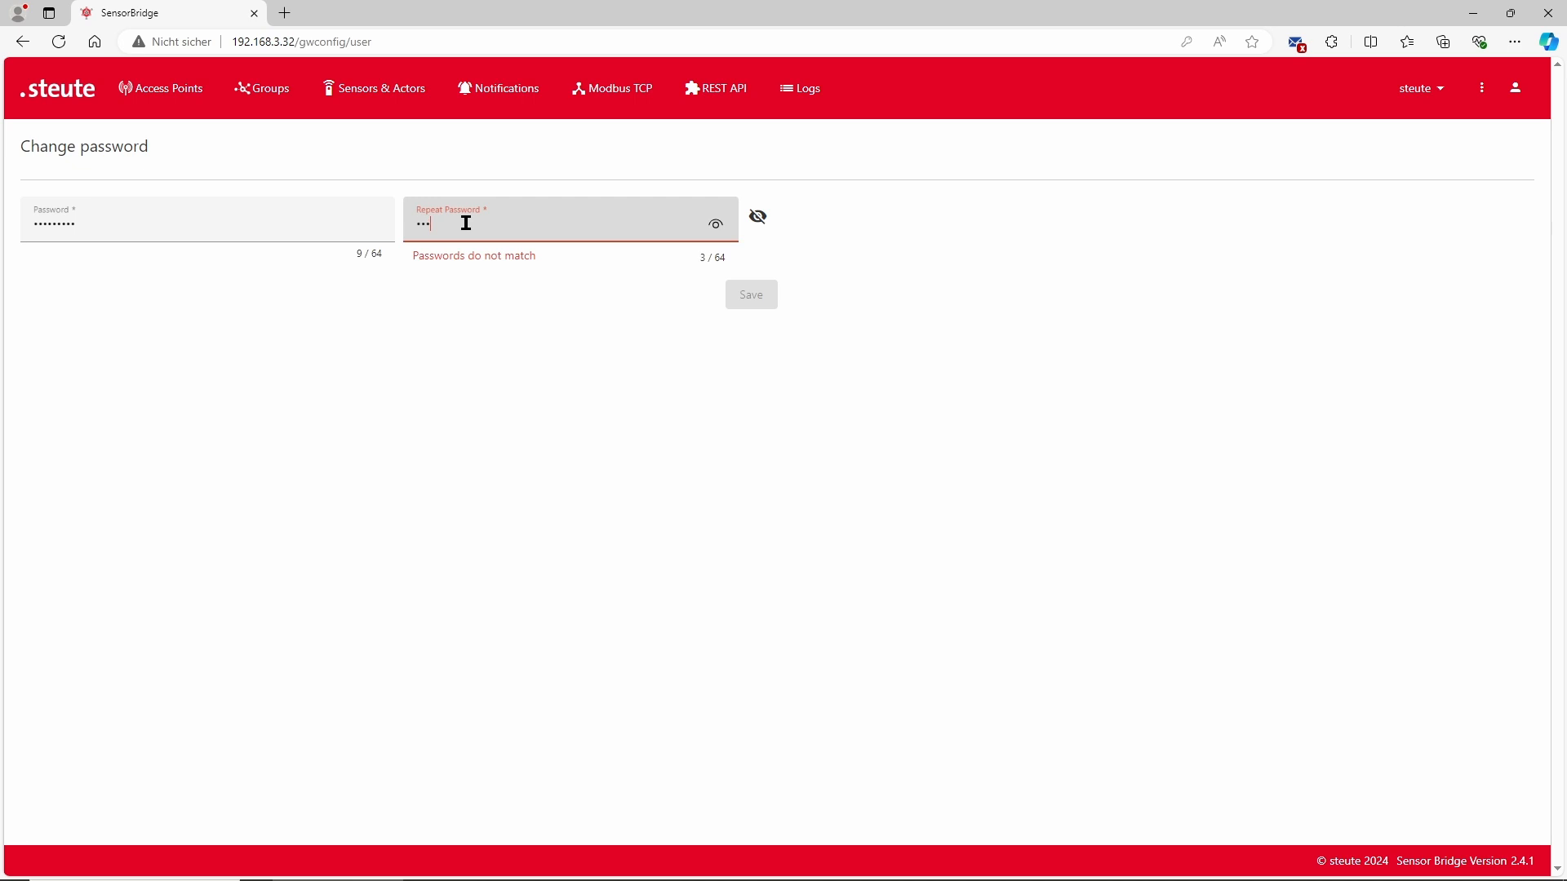
text(•••)
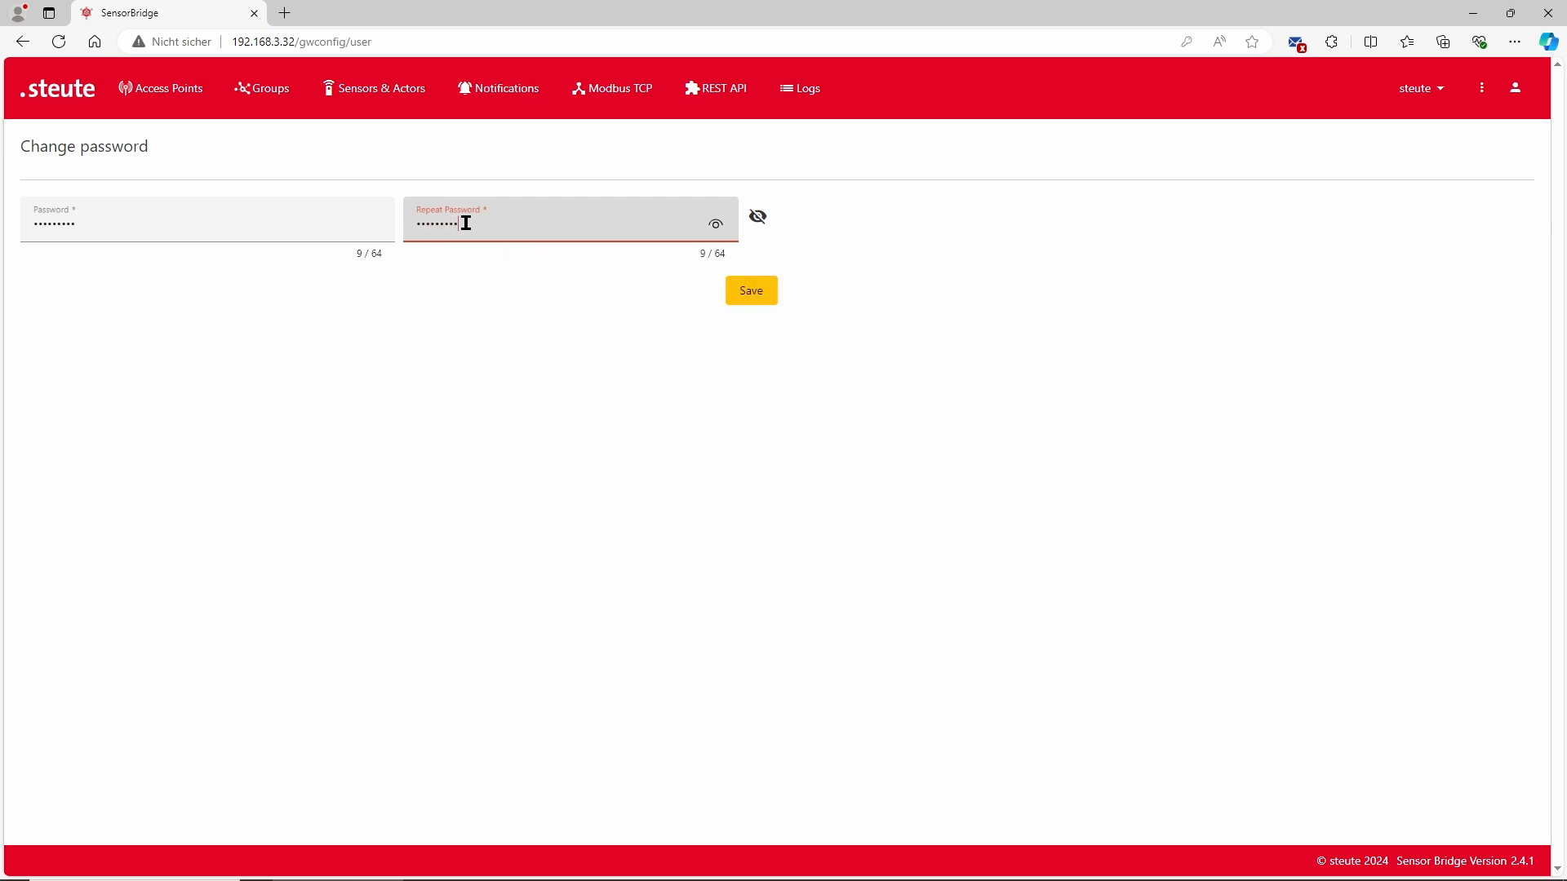
click(749, 294)
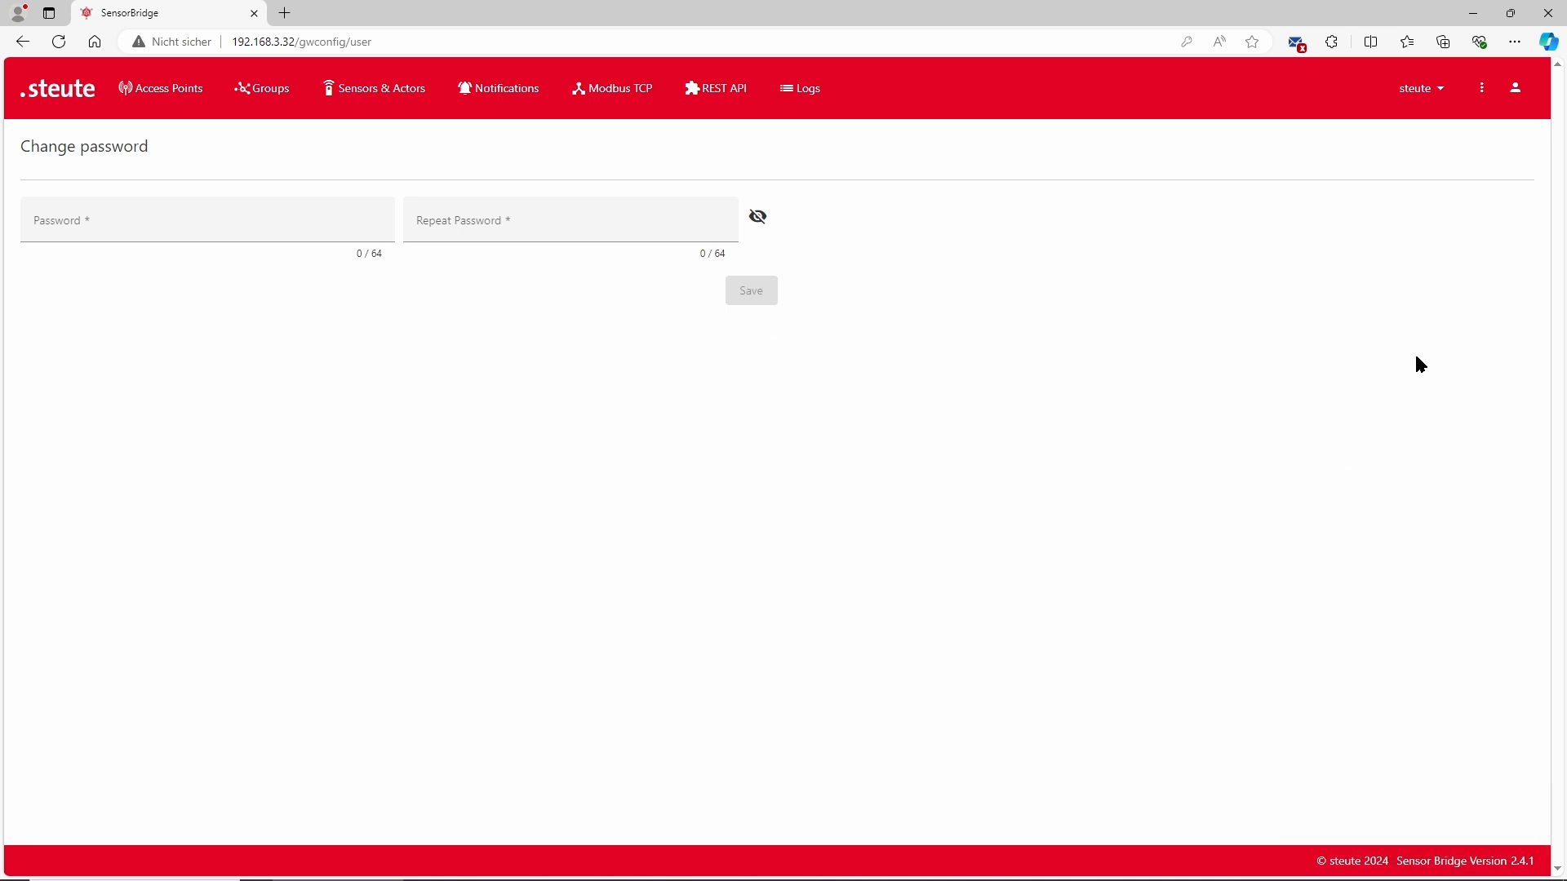
Open the Sensor Bridge settings and follow the link to the network settings interface
click(1484, 92)
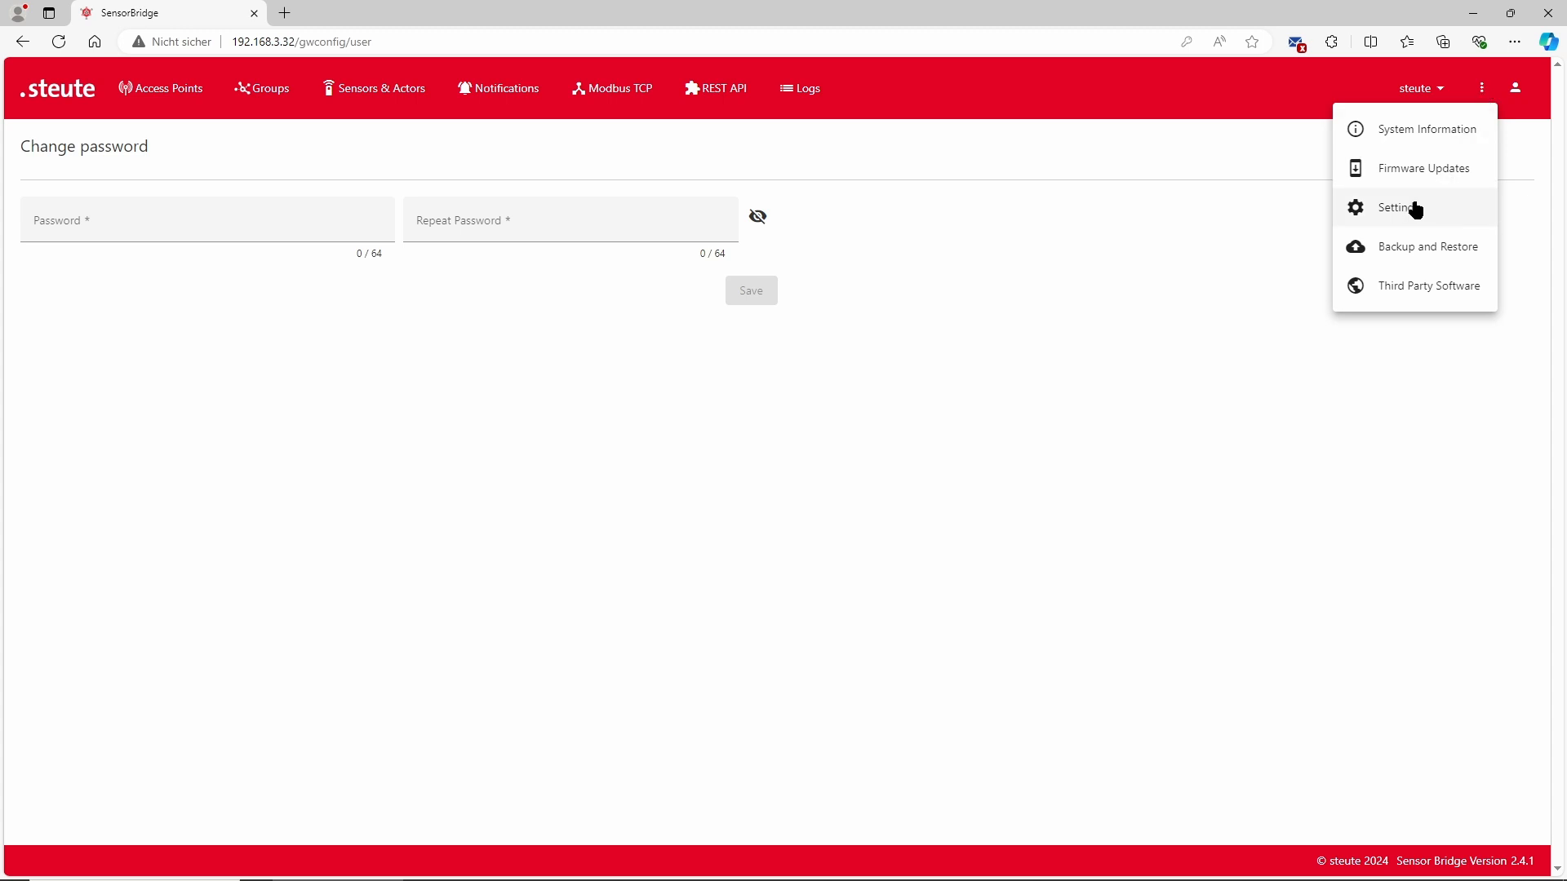
click(1412, 211)
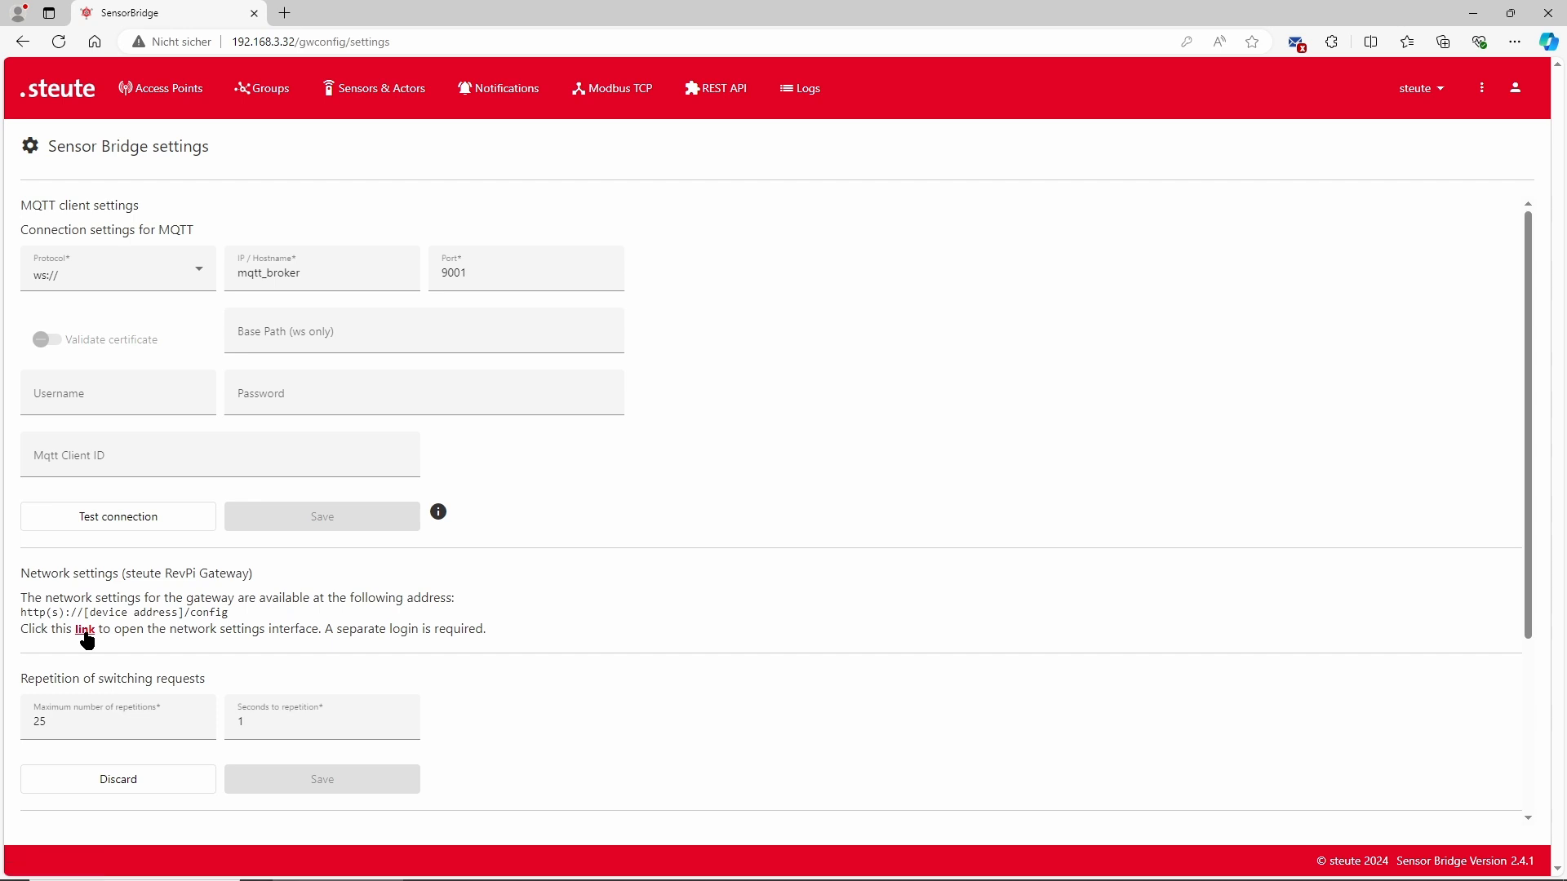
click(85, 629)
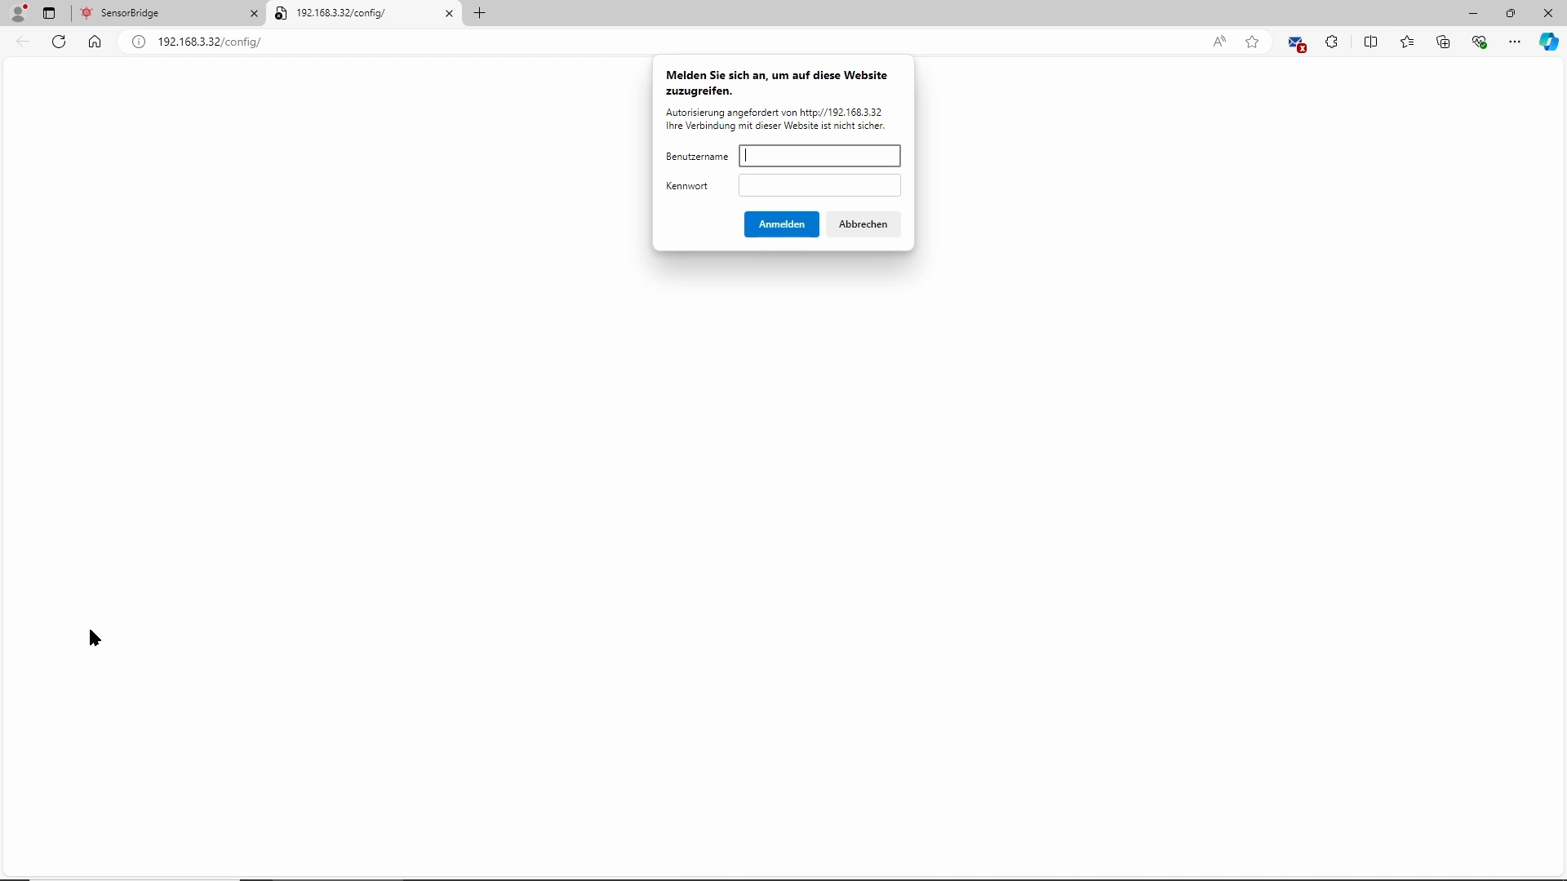
Sign in to the gateway configuration as steute with its password
text(steute)
click(795, 184)
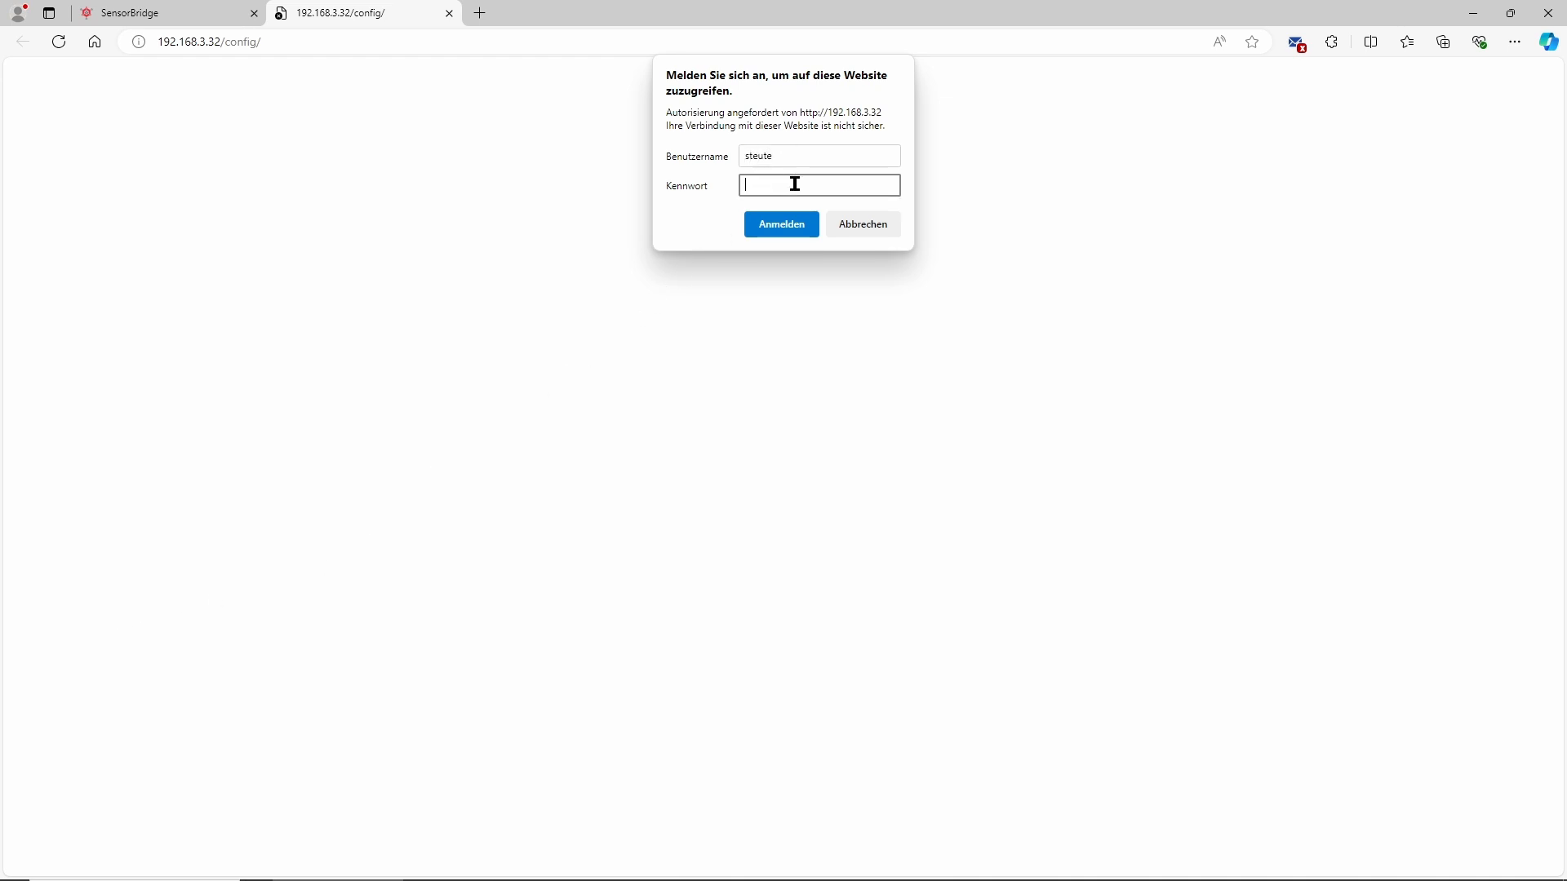
text(••••••)
click(784, 225)
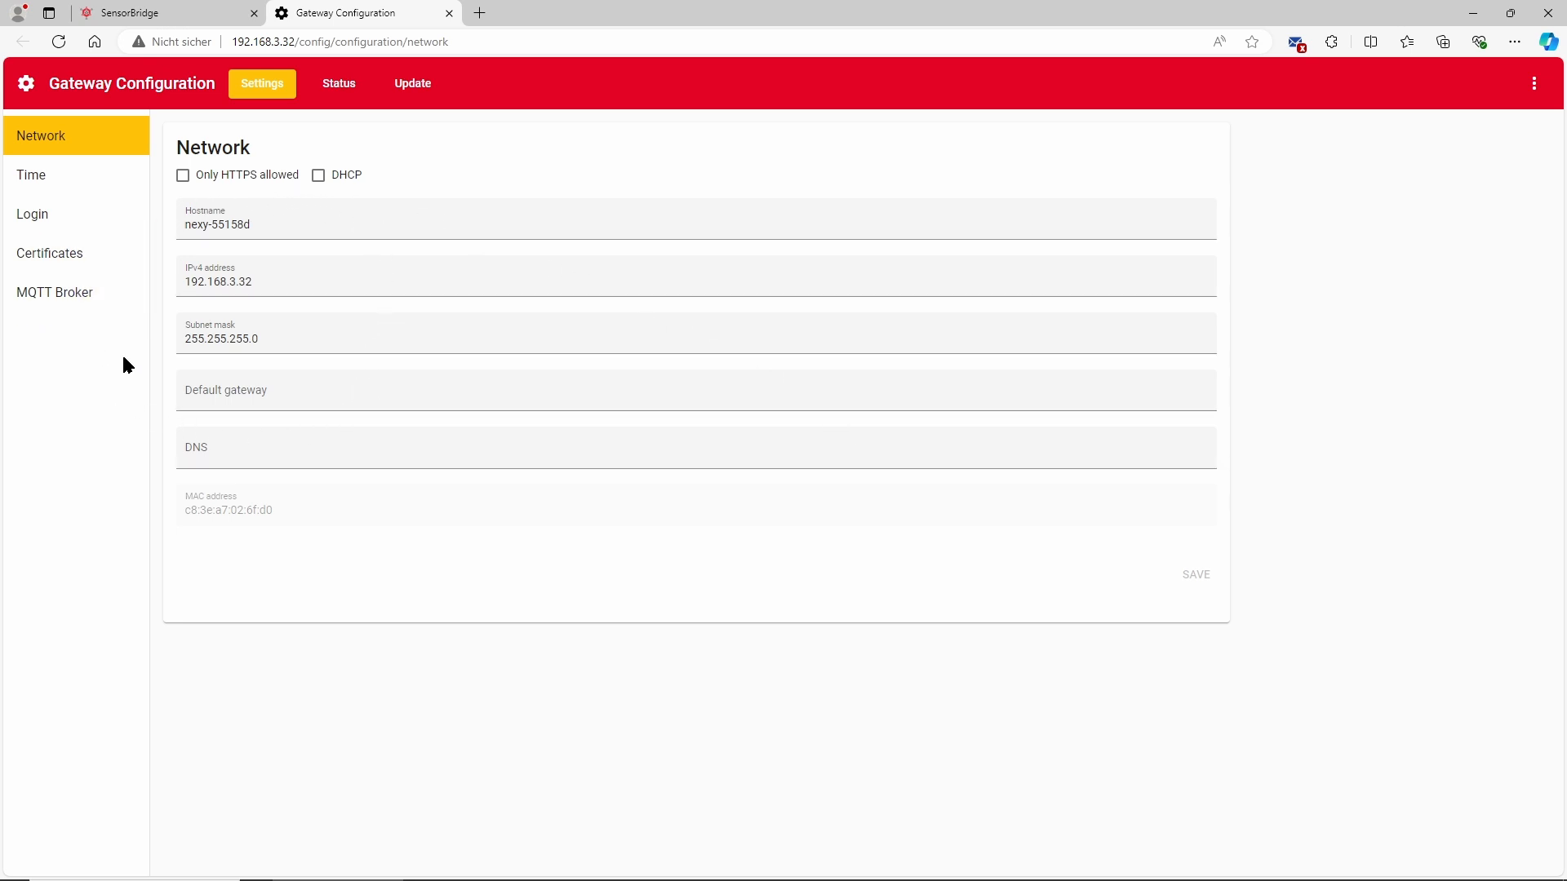
Set the gateway's IPv4 address to 192.168.178.132 and save the network settings
click(262, 278)
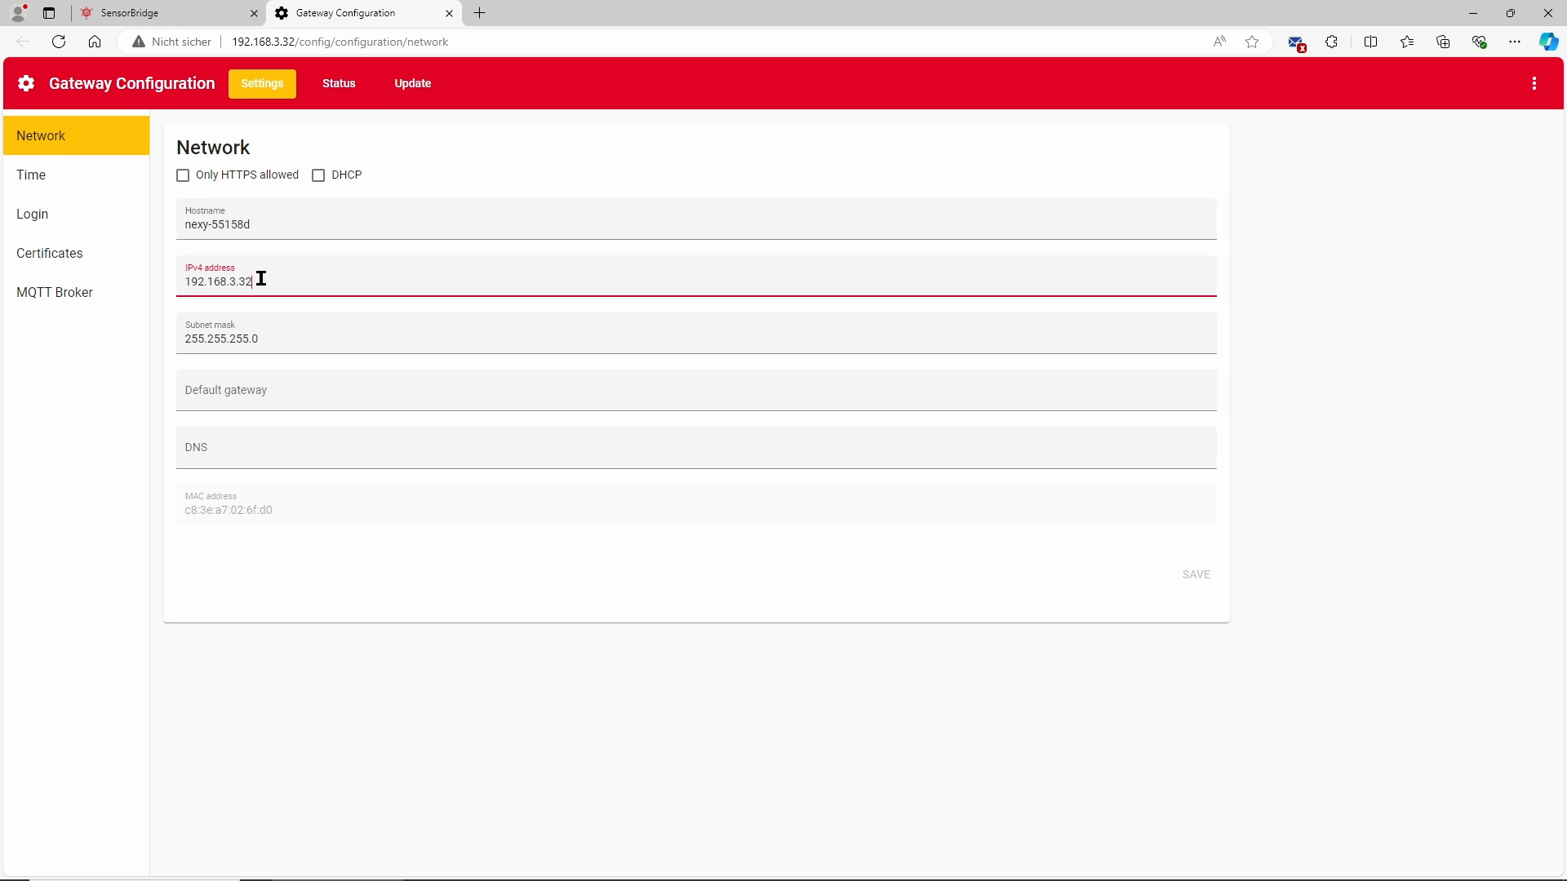
key(BackSpace)
key(BackSpace)
key(BackSpace)
key(BackSpace)
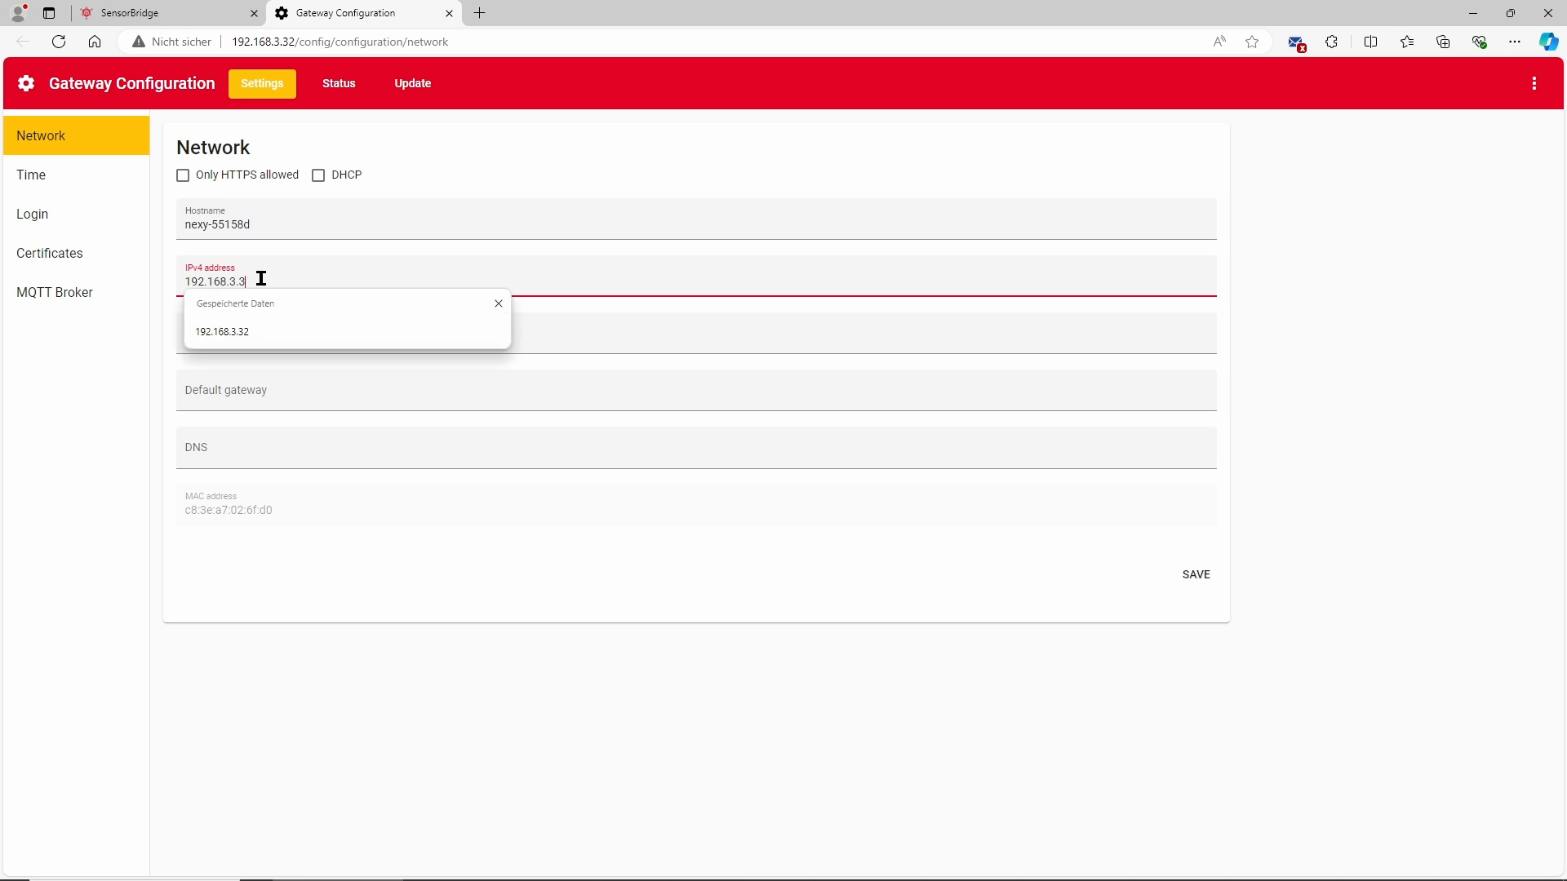
text(178)
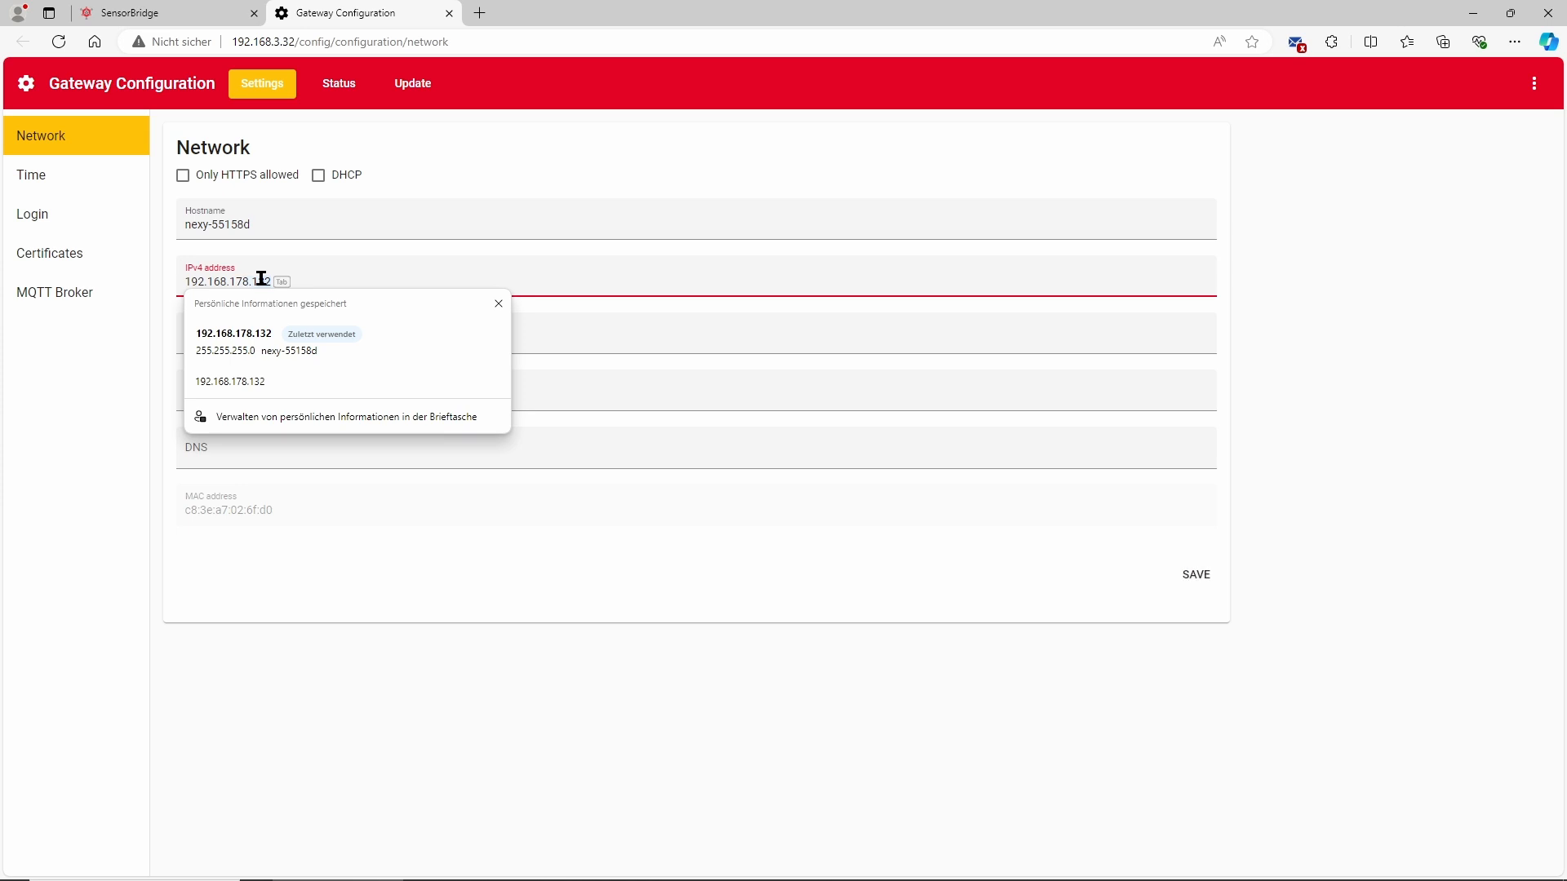
key(Escape)
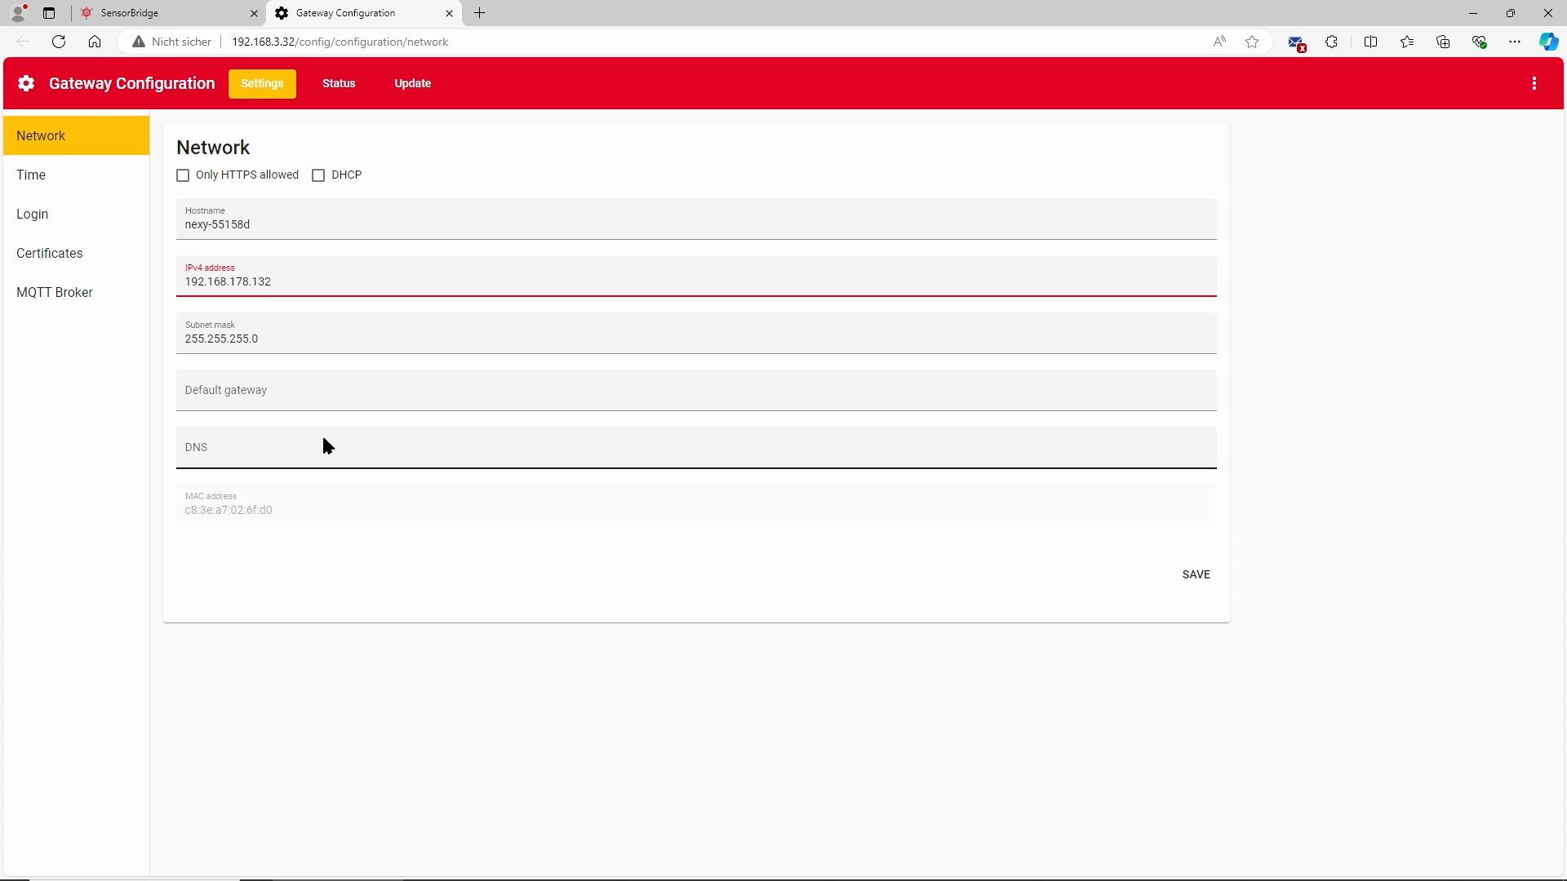
click(1191, 581)
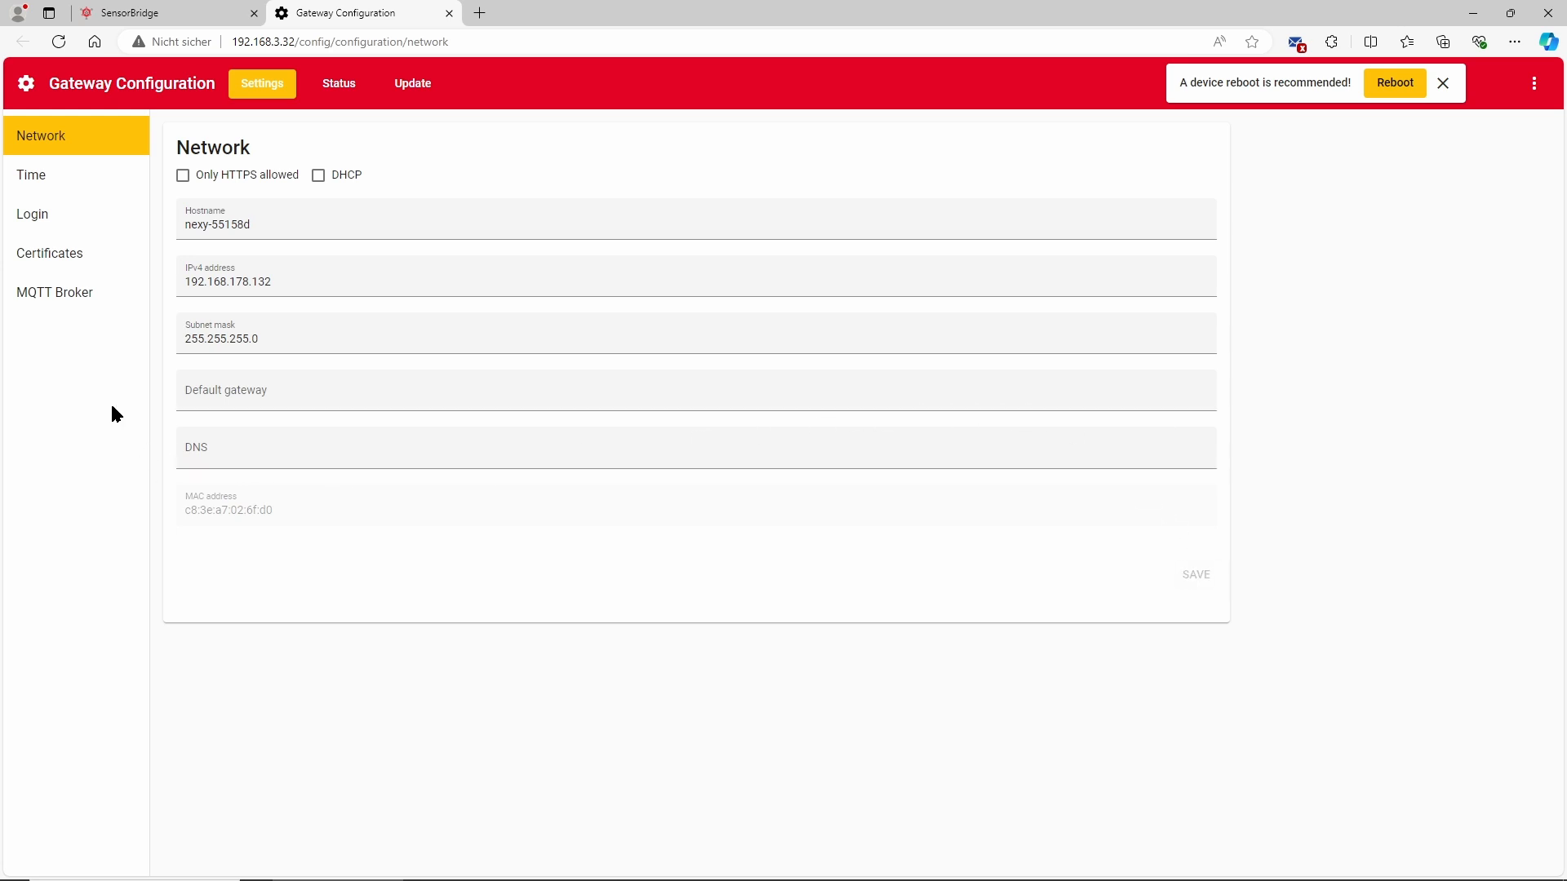
Open the Time settings and change the date in the Time field to 2024-06-20
click(37, 182)
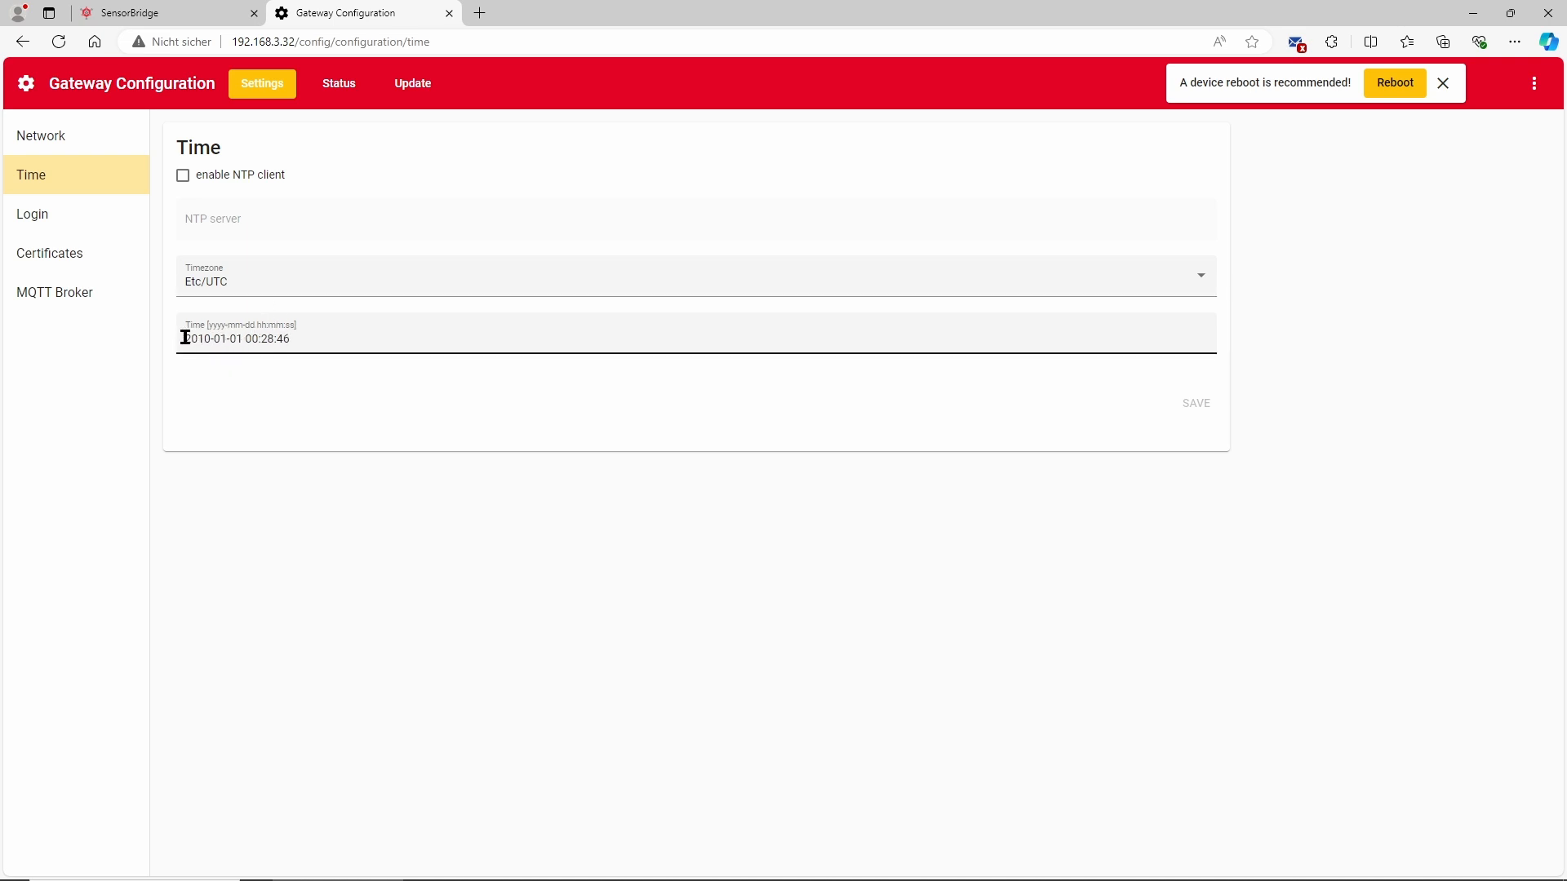
drag(181, 338, 244, 338)
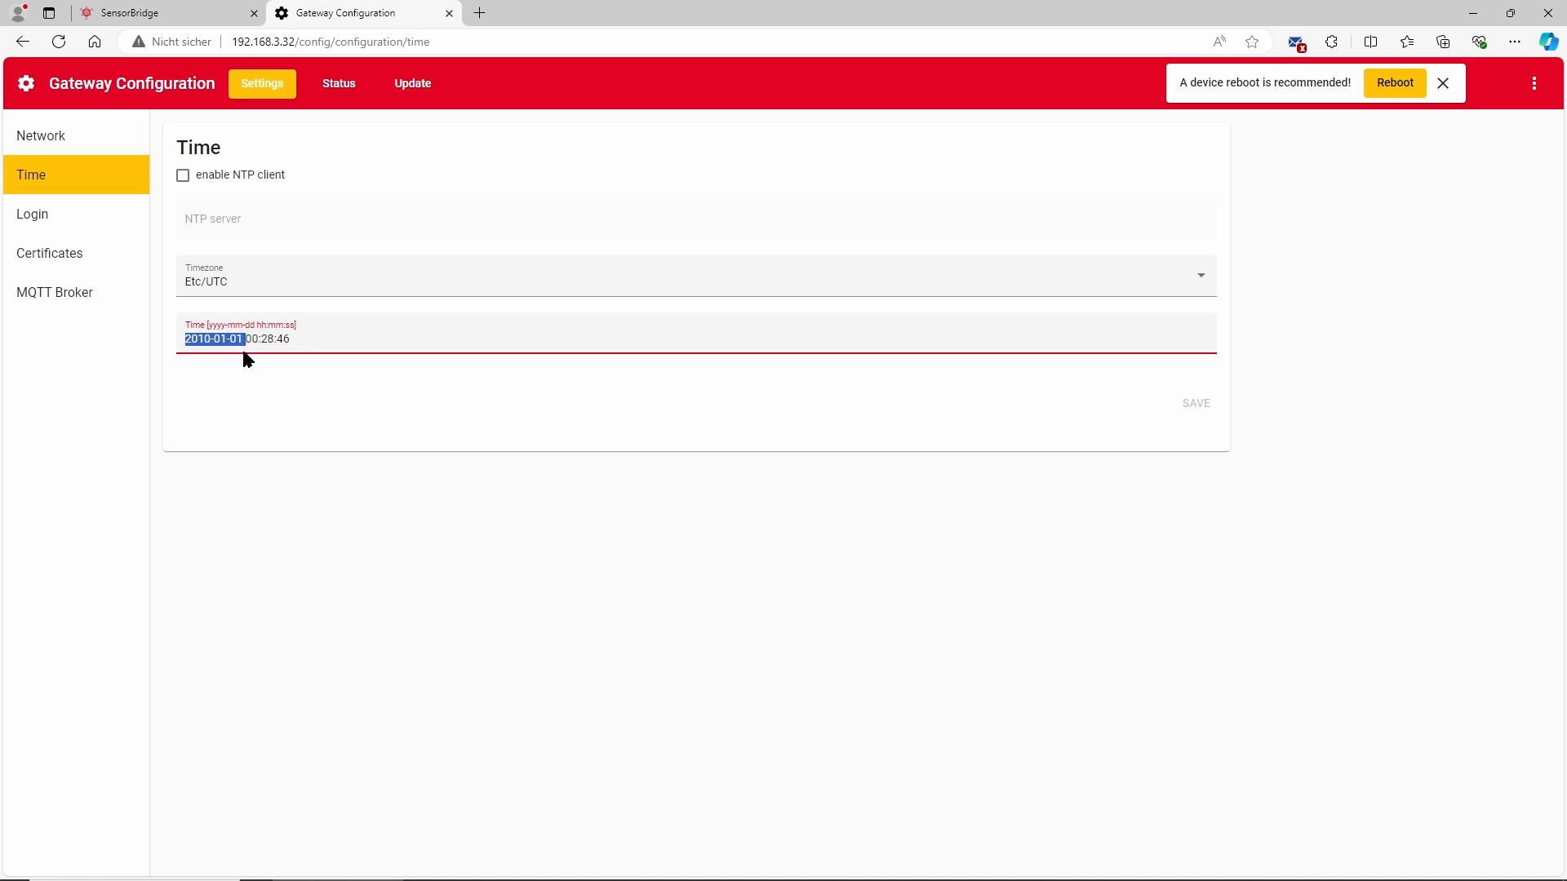
text(20)
text(24-1)
key(BackSpace)
text(06-20-)
Reboot the device and confirm the reboot
click(1395, 85)
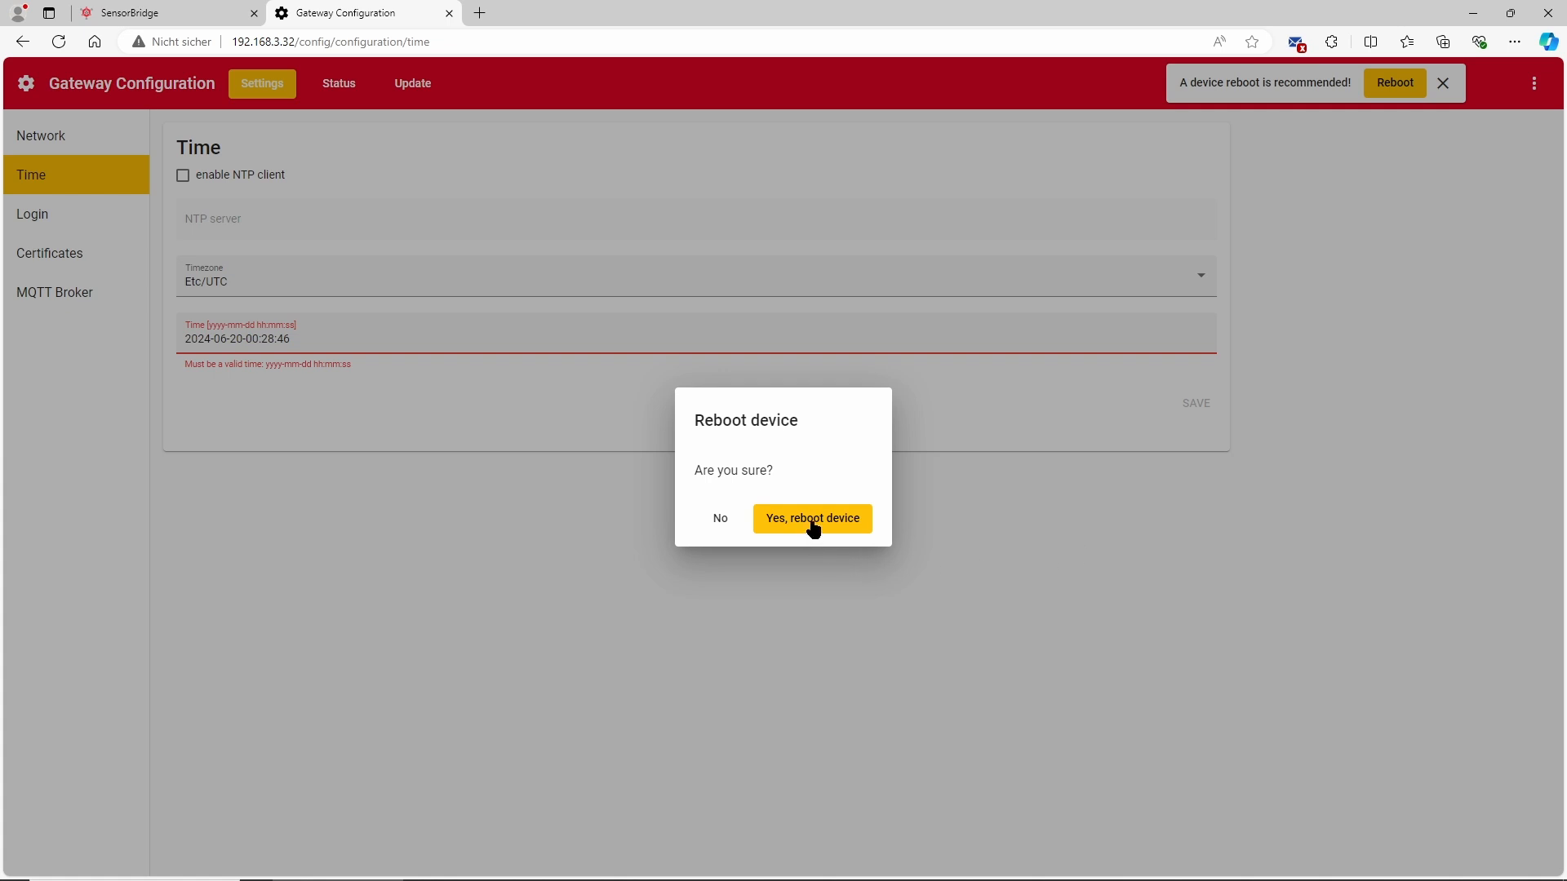
click(807, 522)
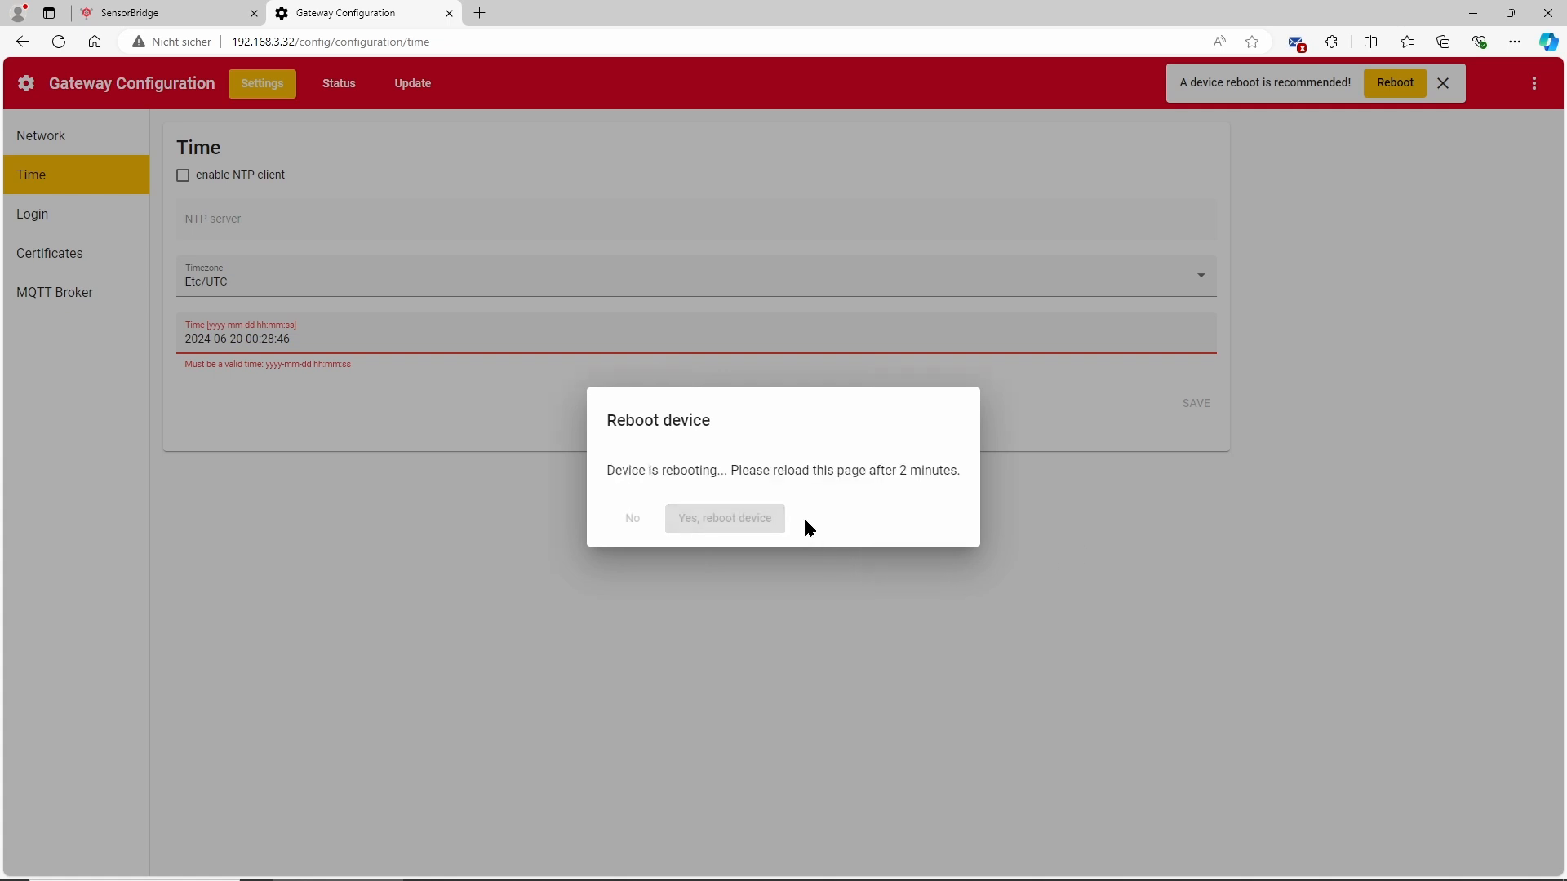